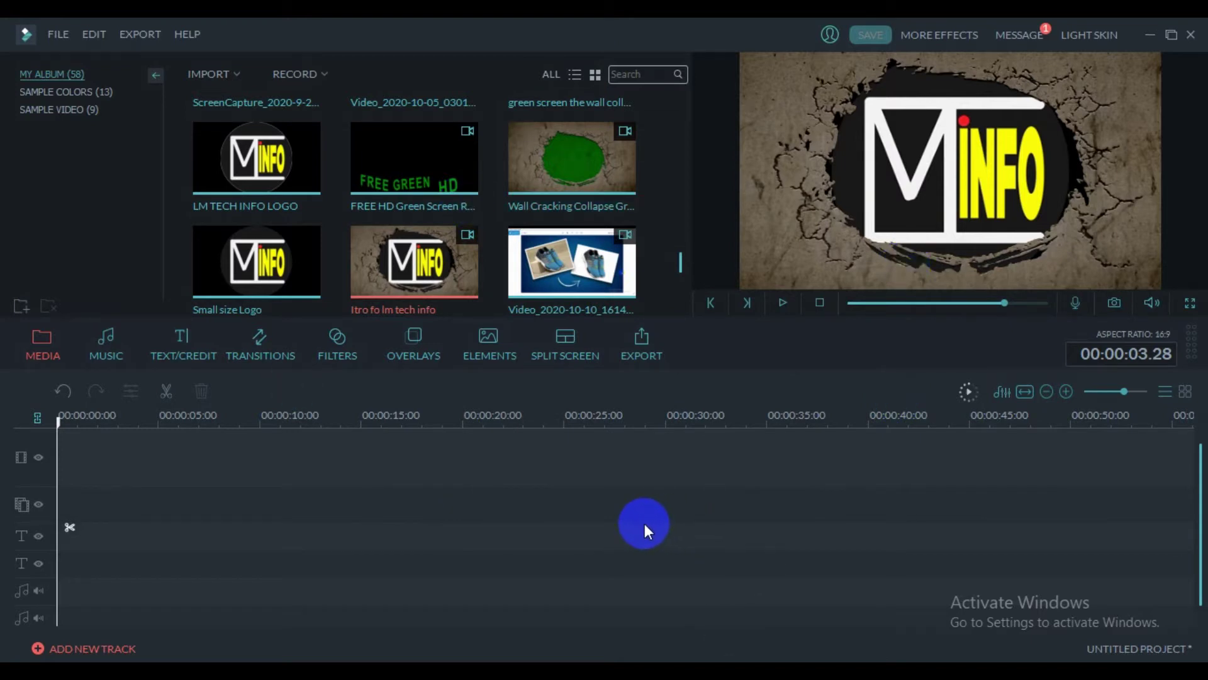
# Step: Import the "green screen the wall collapsed tembok runtuh green screen" video from the 4K Video Downloader folder in Videos
pyautogui.click(55, 34)
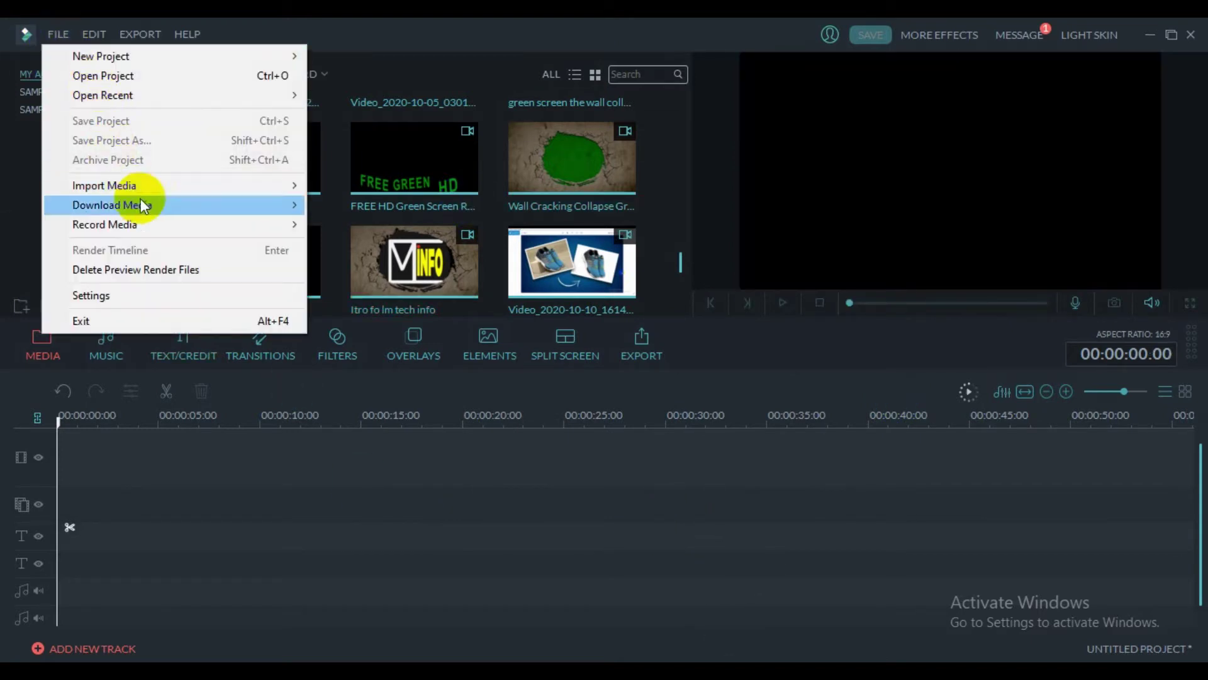
pyautogui.moveTo(180, 185)
pyautogui.click(353, 183)
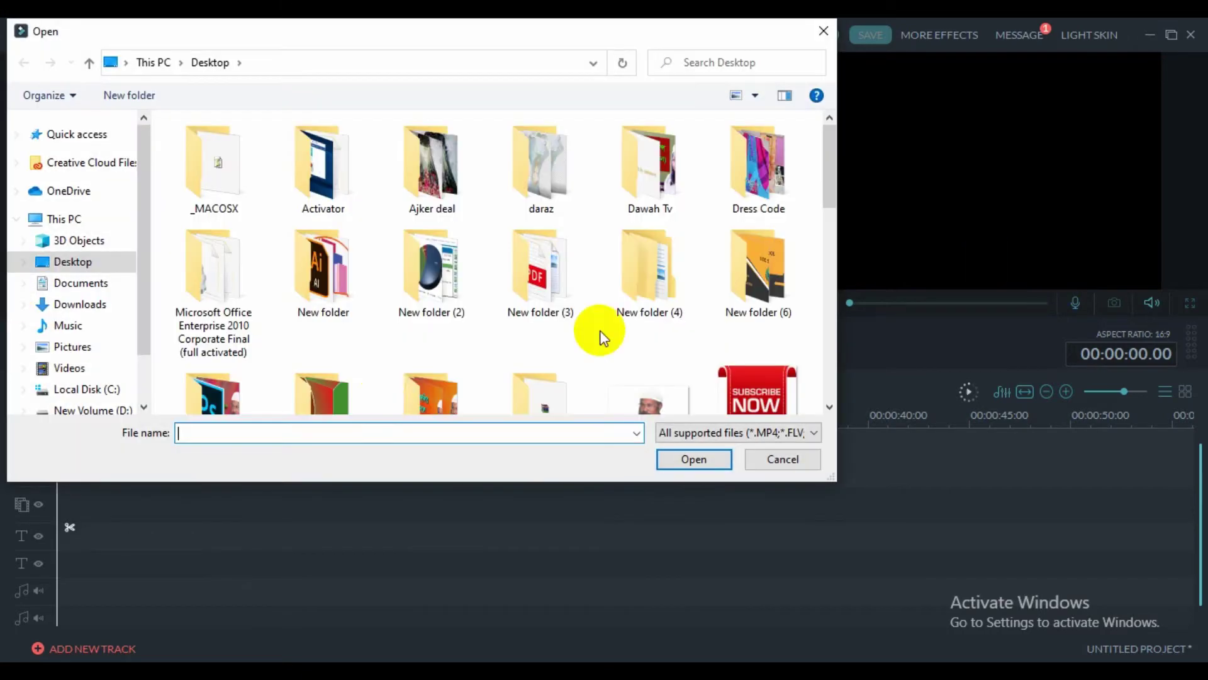
pyautogui.click(890, 221)
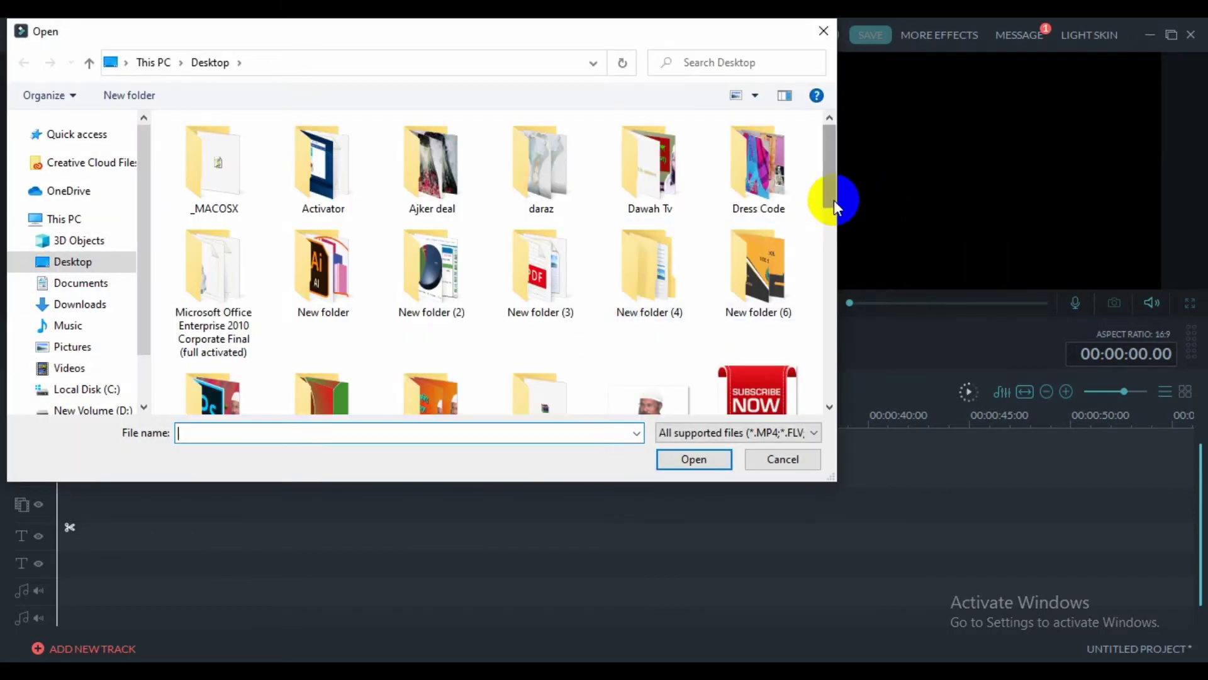
pyautogui.moveTo(834, 200); pyautogui.dragTo(825, 321)
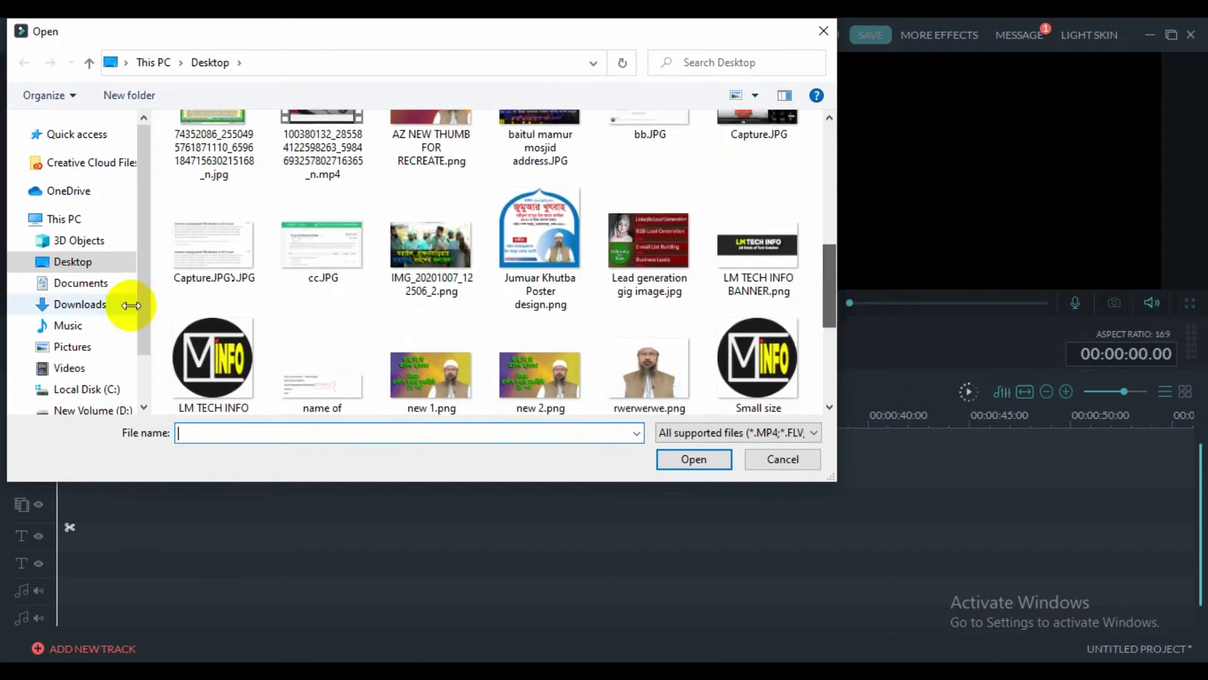
pyautogui.click(68, 367)
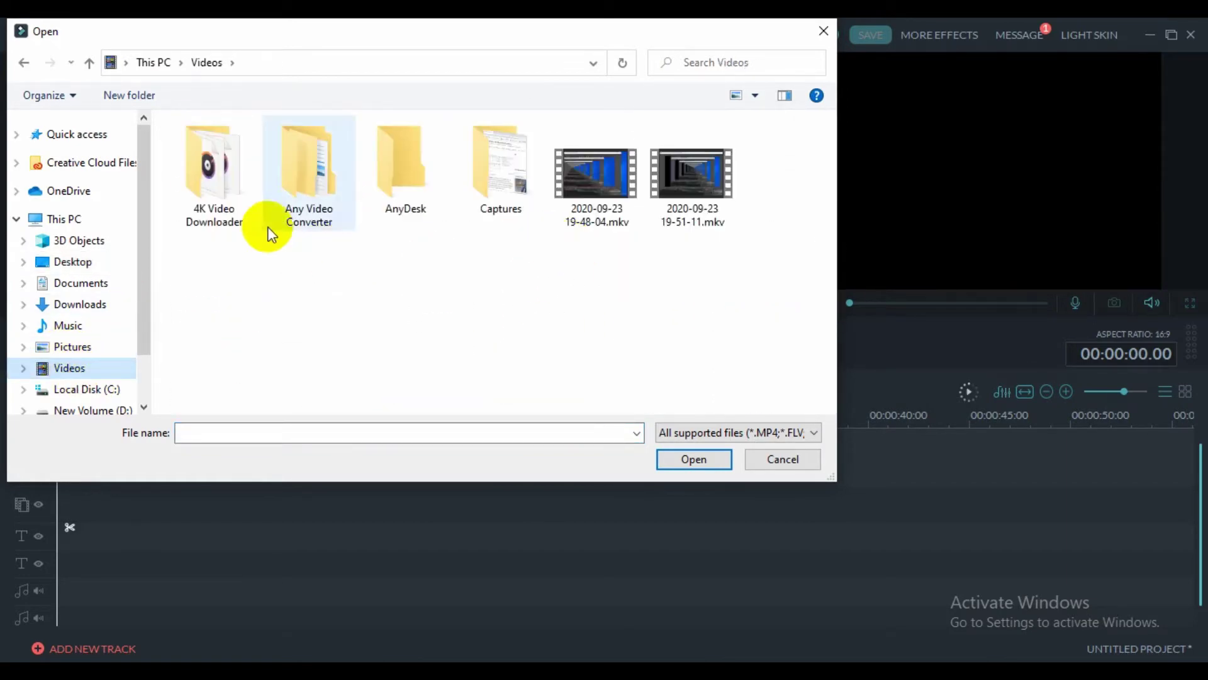
pyautogui.doubleClick(244, 209)
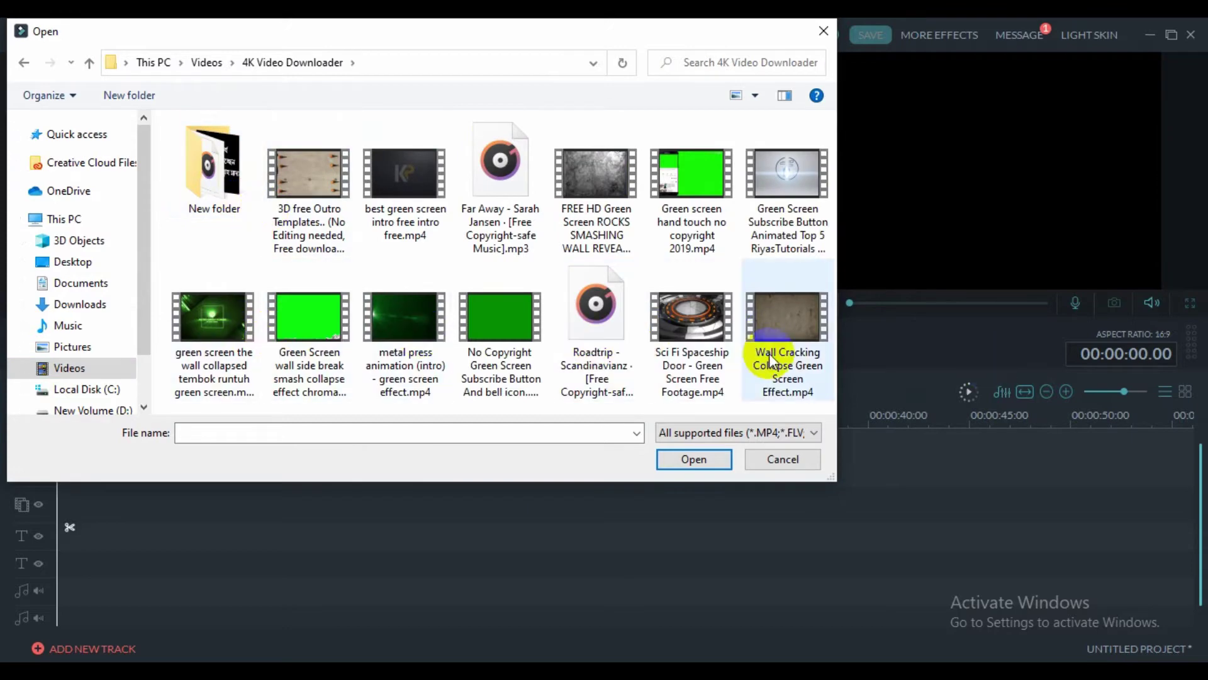
pyautogui.doubleClick(198, 352)
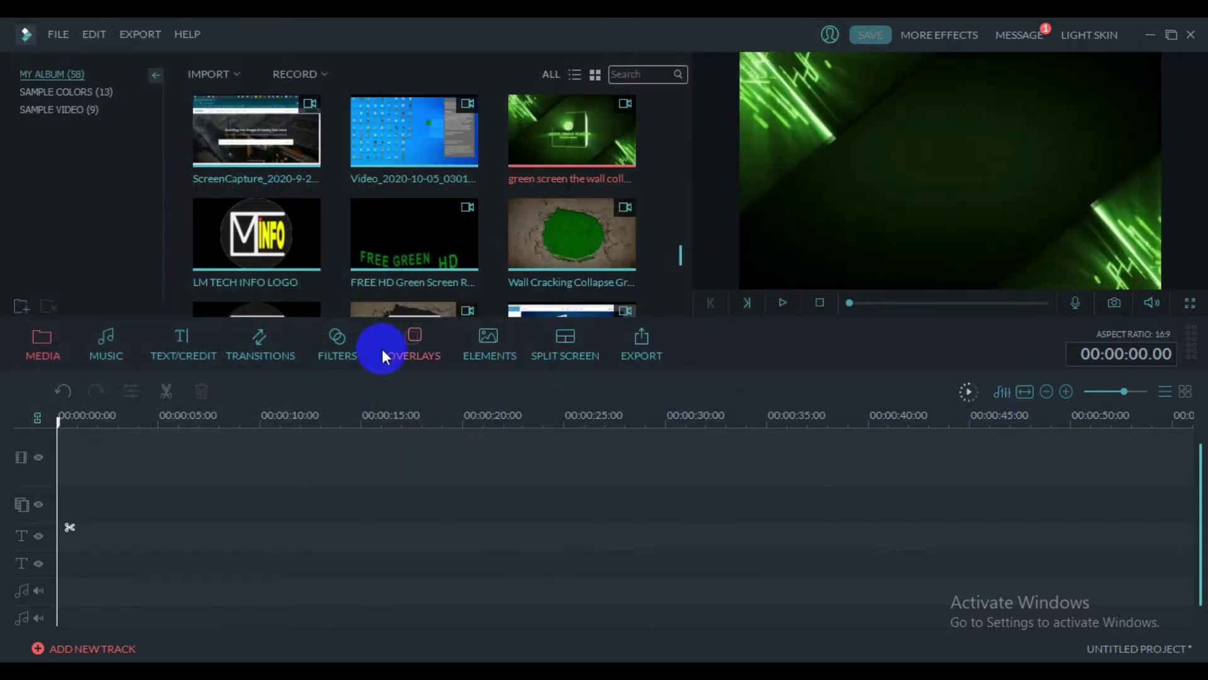
# Step: Place the green screen wall-collapse clip at the start of the first overlay (PIP) track
pyautogui.moveTo(598, 165); pyautogui.dragTo(176, 514)
pyautogui.moveTo(88, 513); pyautogui.dragTo(60, 505)
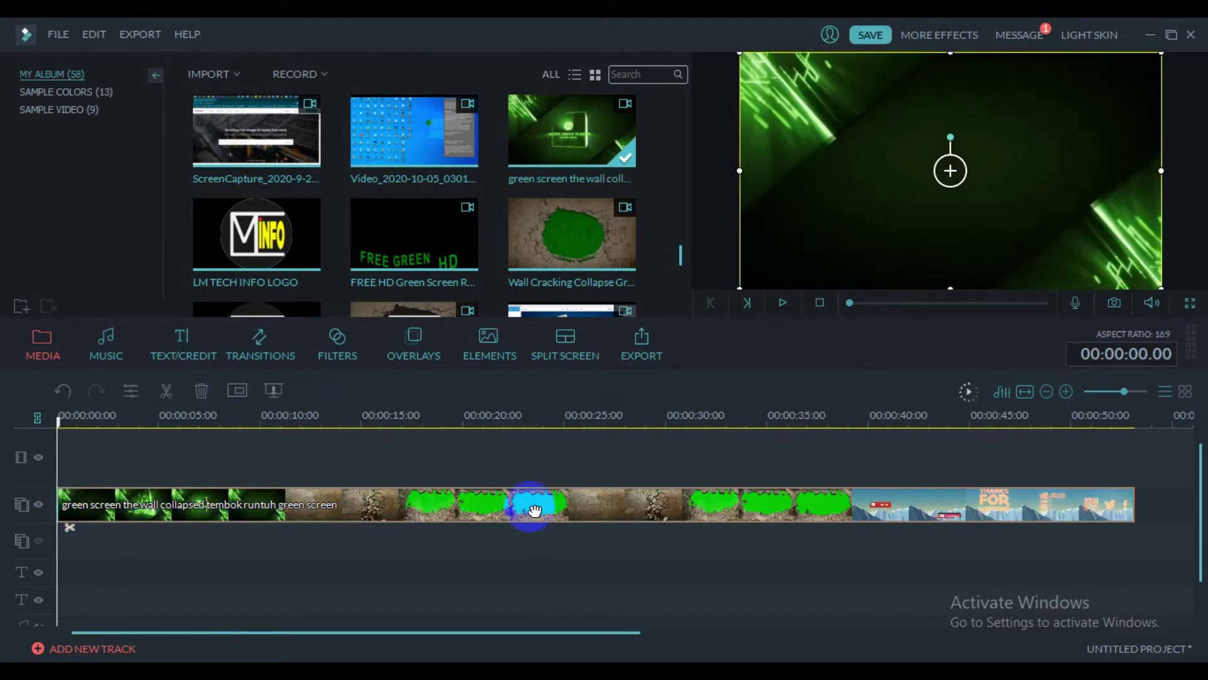
pyautogui.click(406, 457)
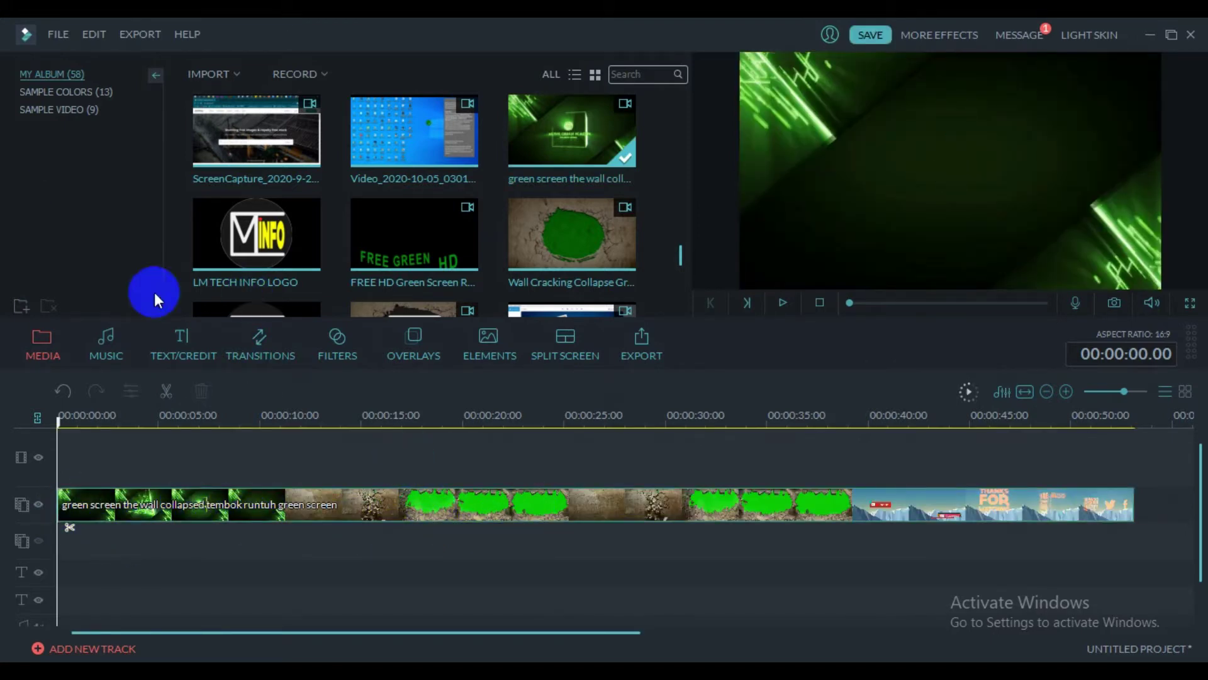
pyautogui.click(55, 37)
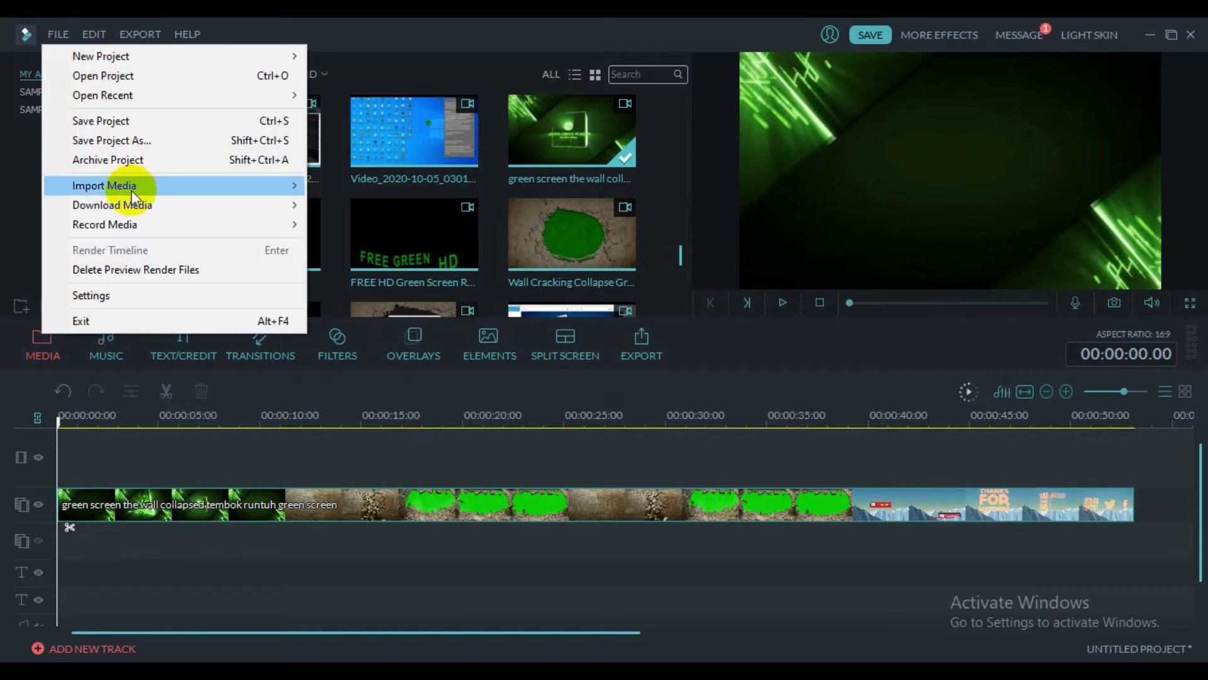
pyautogui.moveTo(135, 185)
pyautogui.click(462, 37)
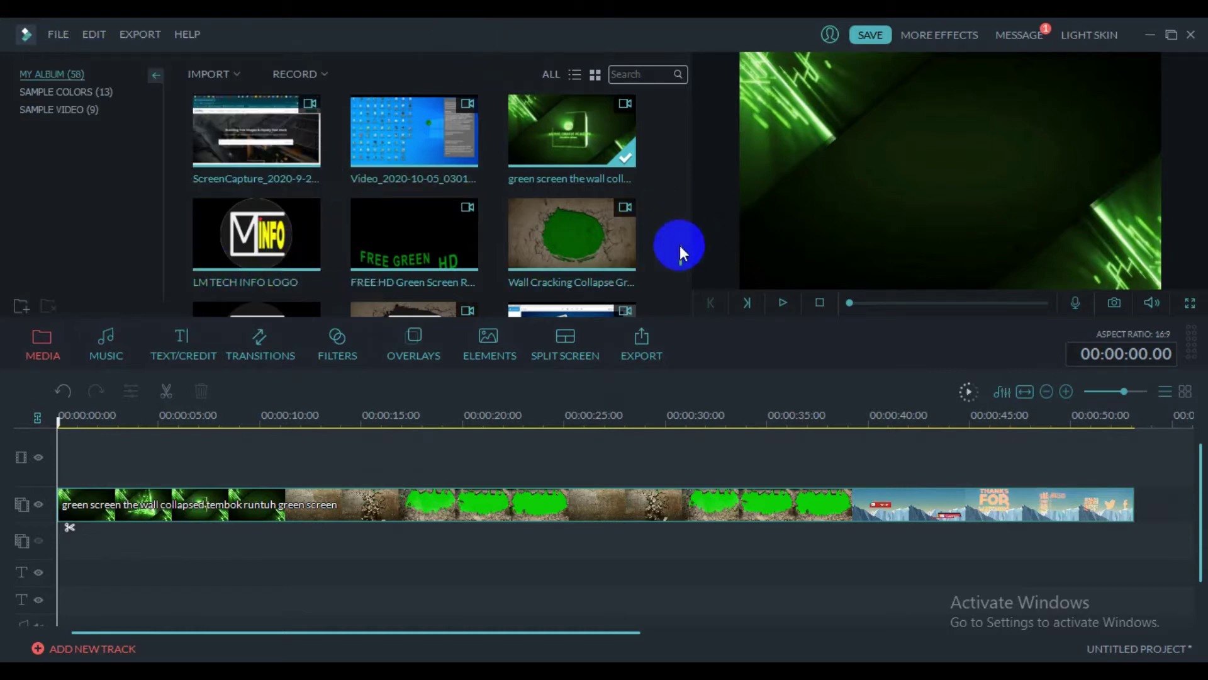
# Step: Add the Small size Logo image at the start of the main video track and realign the wall-collapse clip to begin with it
pyautogui.scroll(-2, 680, 252)
pyautogui.moveTo(290, 219); pyautogui.dragTo(96, 469)
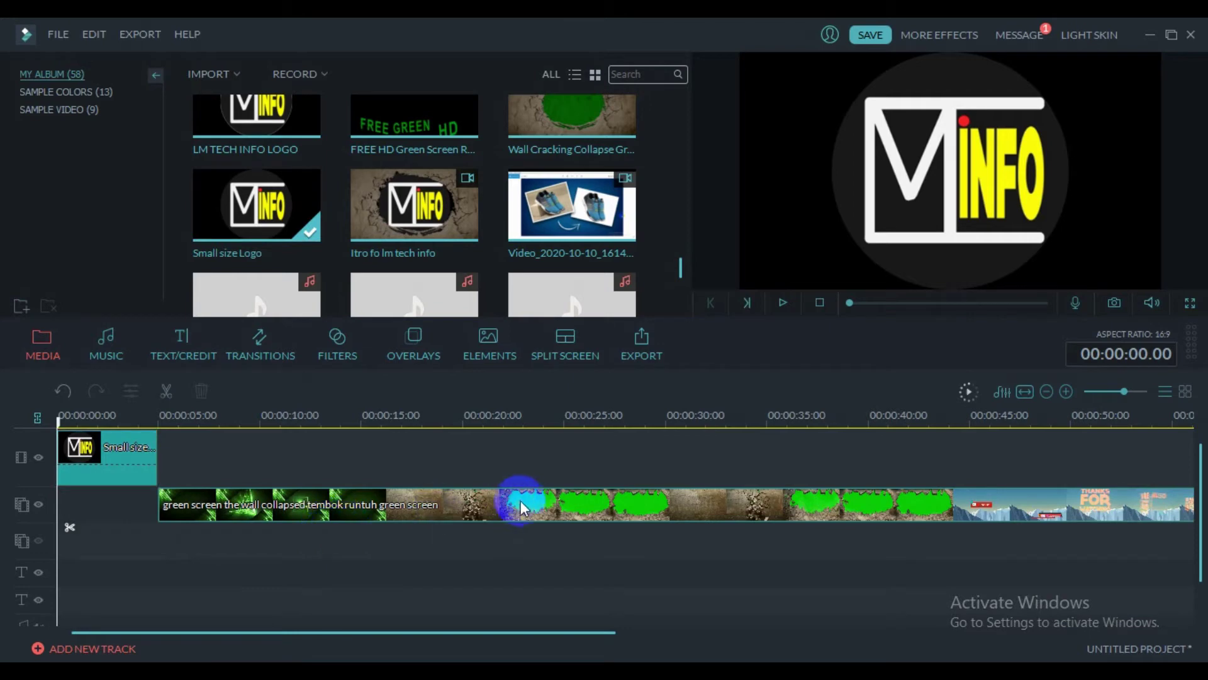
pyautogui.moveTo(574, 513); pyautogui.dragTo(480, 507)
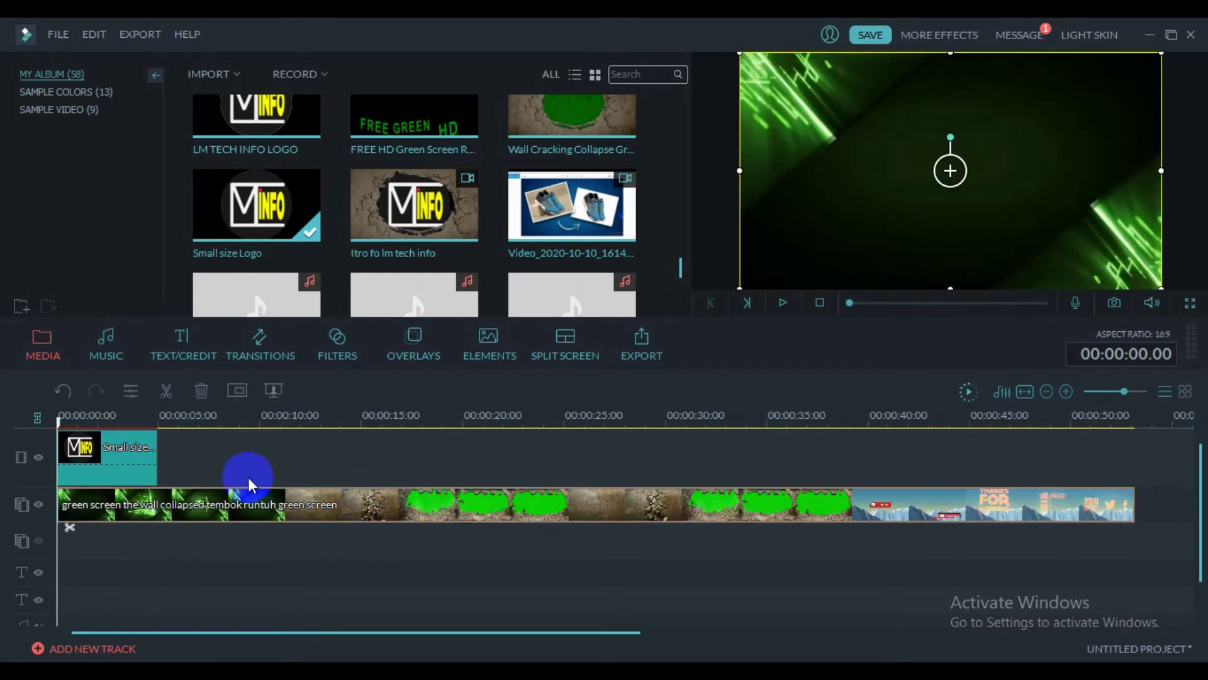
# Step: Cut away the wall-collapse clip's opening part up to 00:00:10.05 and move the remainder to the timeline start
pyautogui.moveTo(59, 426); pyautogui.dragTo(262, 519)
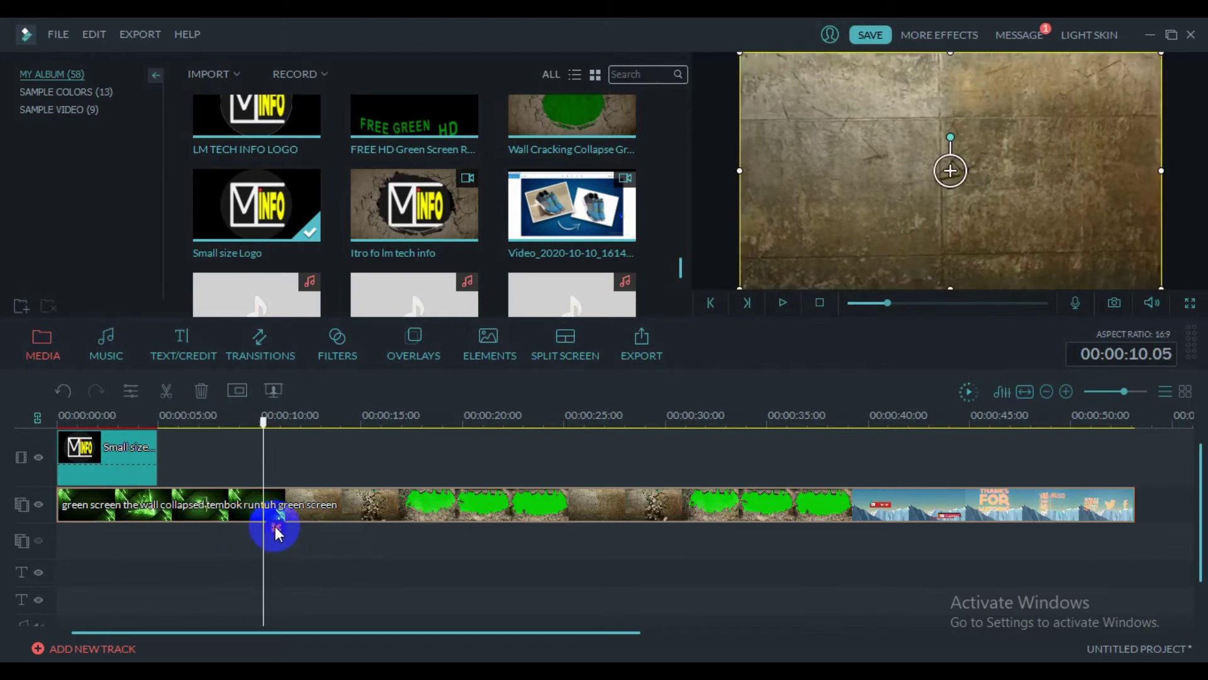
pyautogui.click(276, 528)
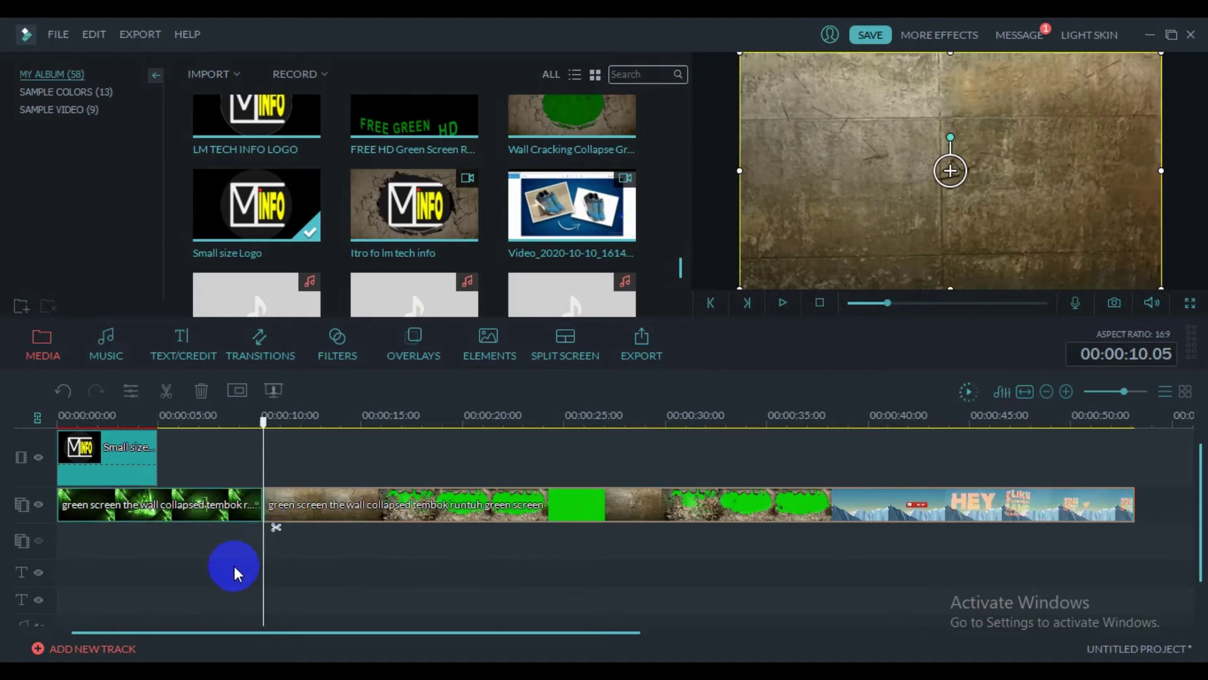
pyautogui.click(194, 550)
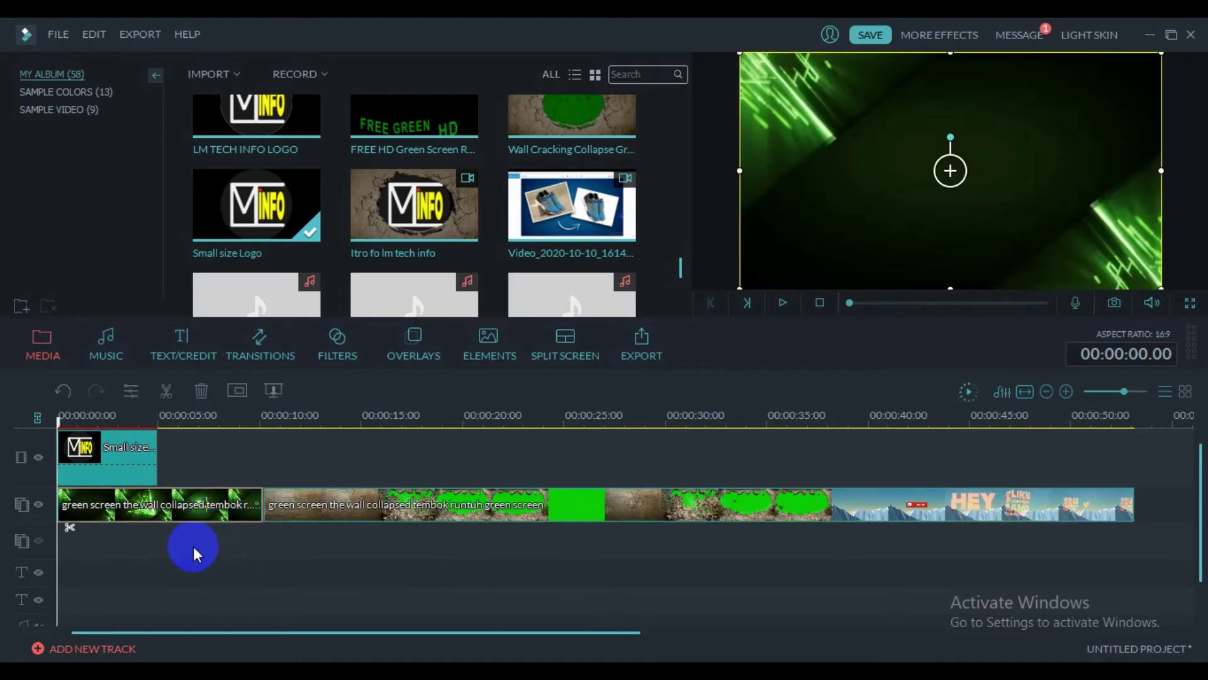
pyautogui.press('Delete')
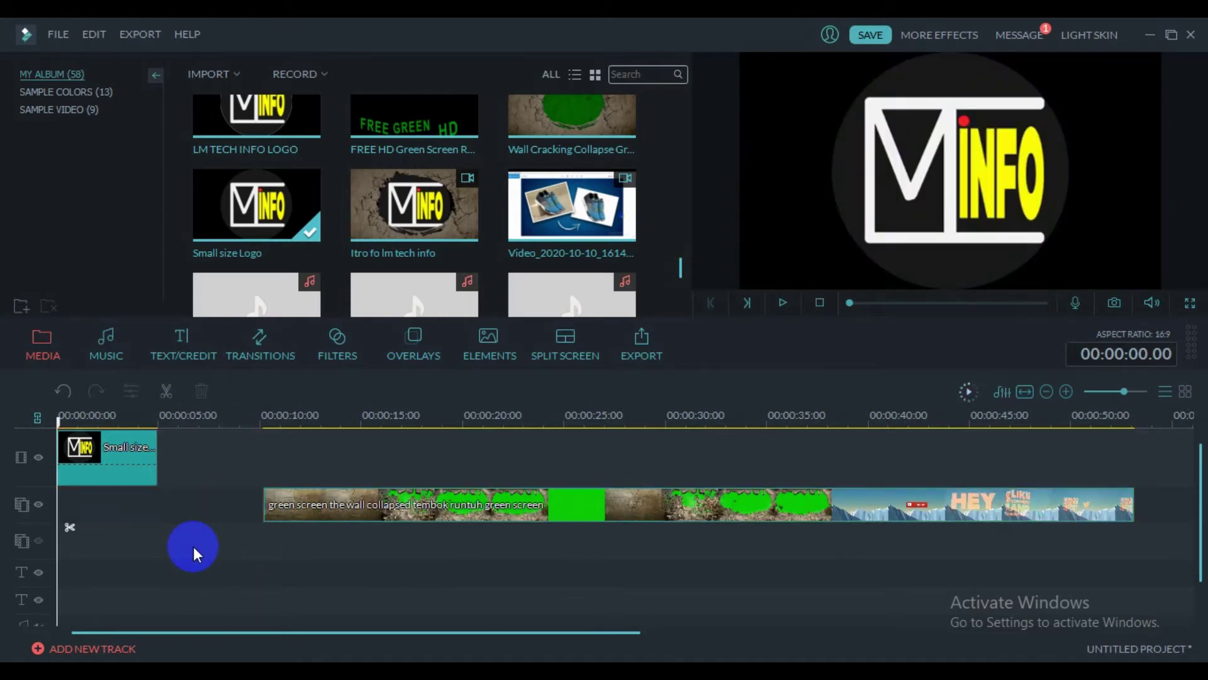
pyautogui.moveTo(365, 507); pyautogui.dragTo(158, 501)
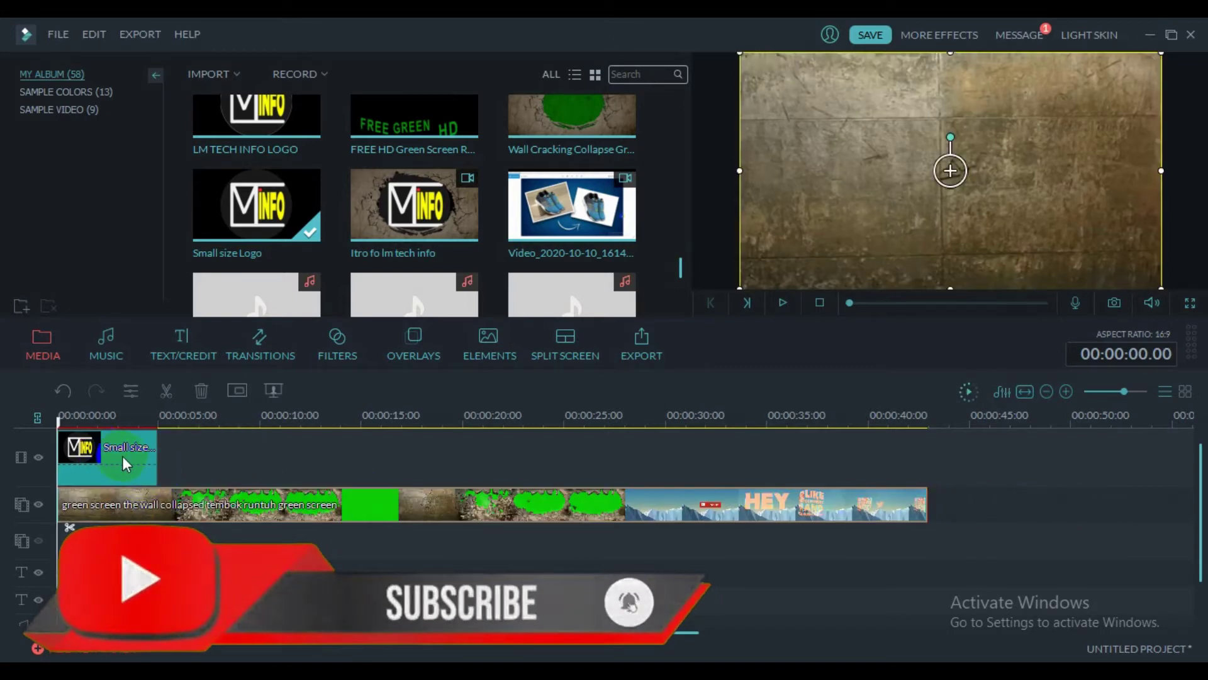
# Step: Split the wall-collapse clip at 00:00:09.19 and delete the part after the cut
pyautogui.click(65, 419)
pyautogui.moveTo(65, 418); pyautogui.dragTo(256, 535)
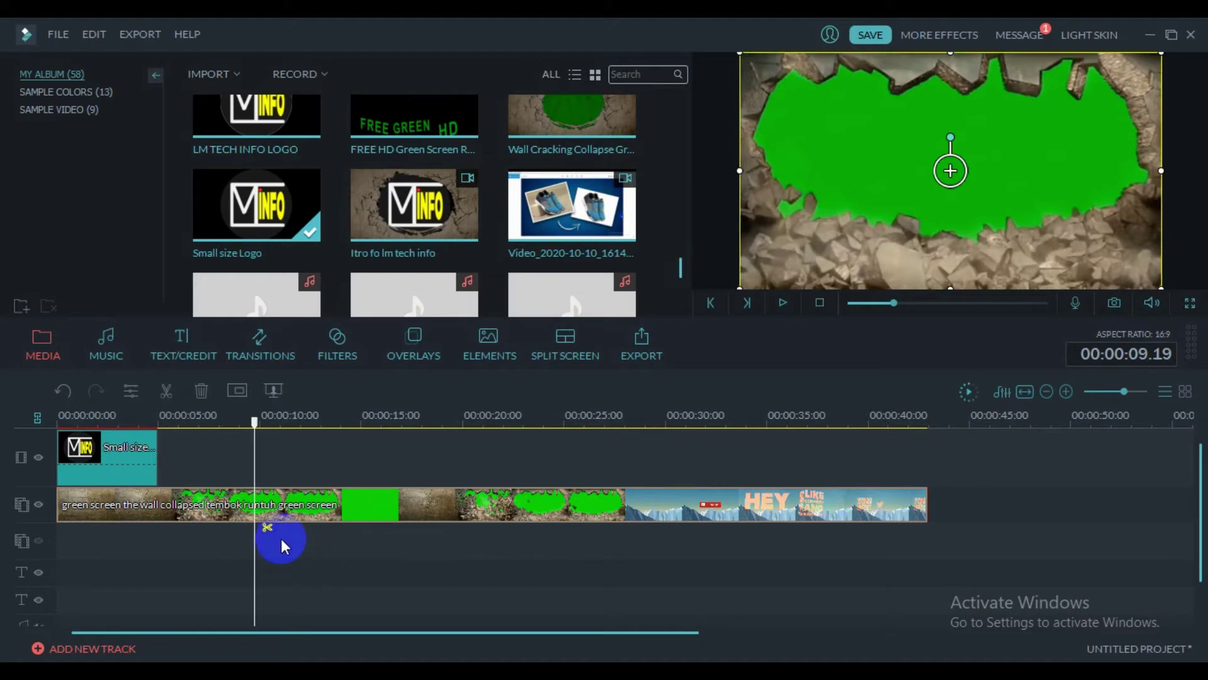
pyautogui.click(267, 528)
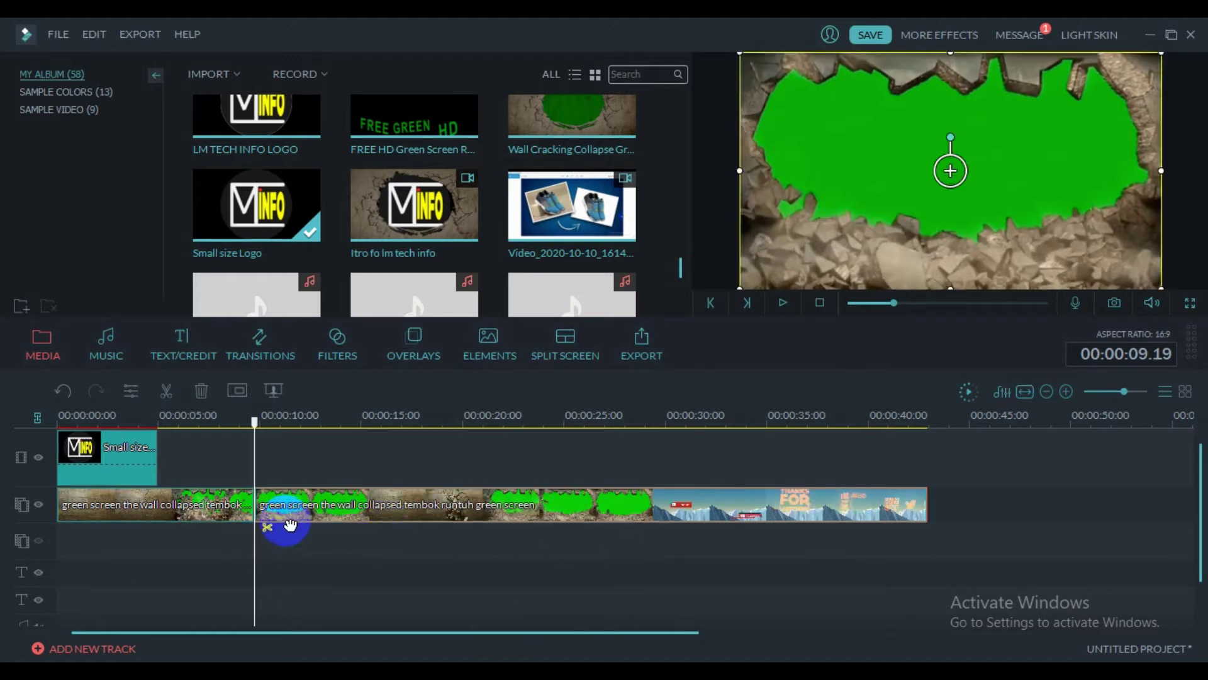
pyautogui.click(351, 513)
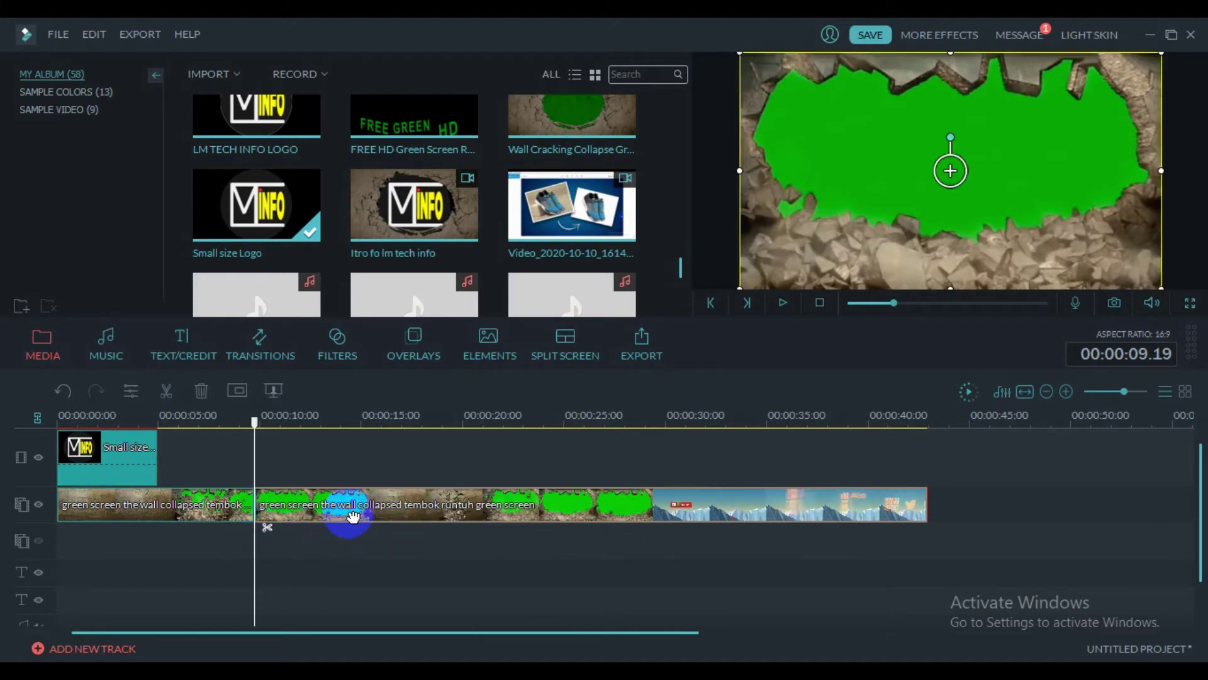
pyautogui.press('Delete')
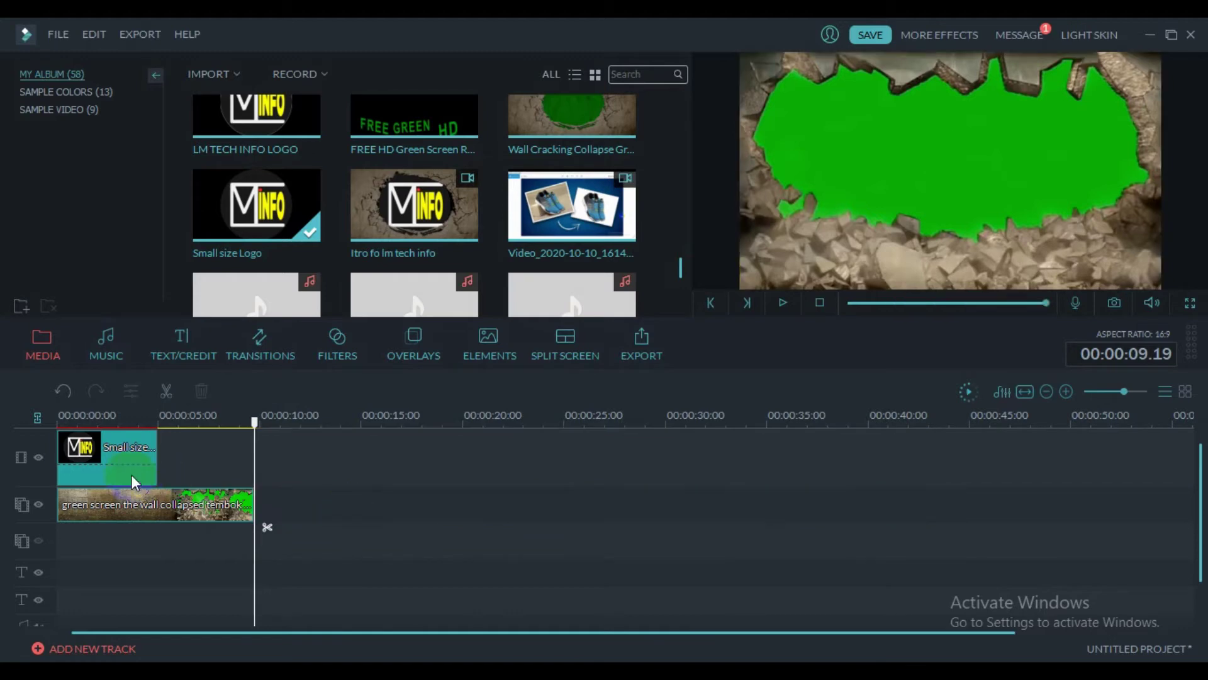
# Step: Extend the Small size Logo clip so it ends together with the wall-collapse clip at 00:00:09.19
pyautogui.click(122, 471)
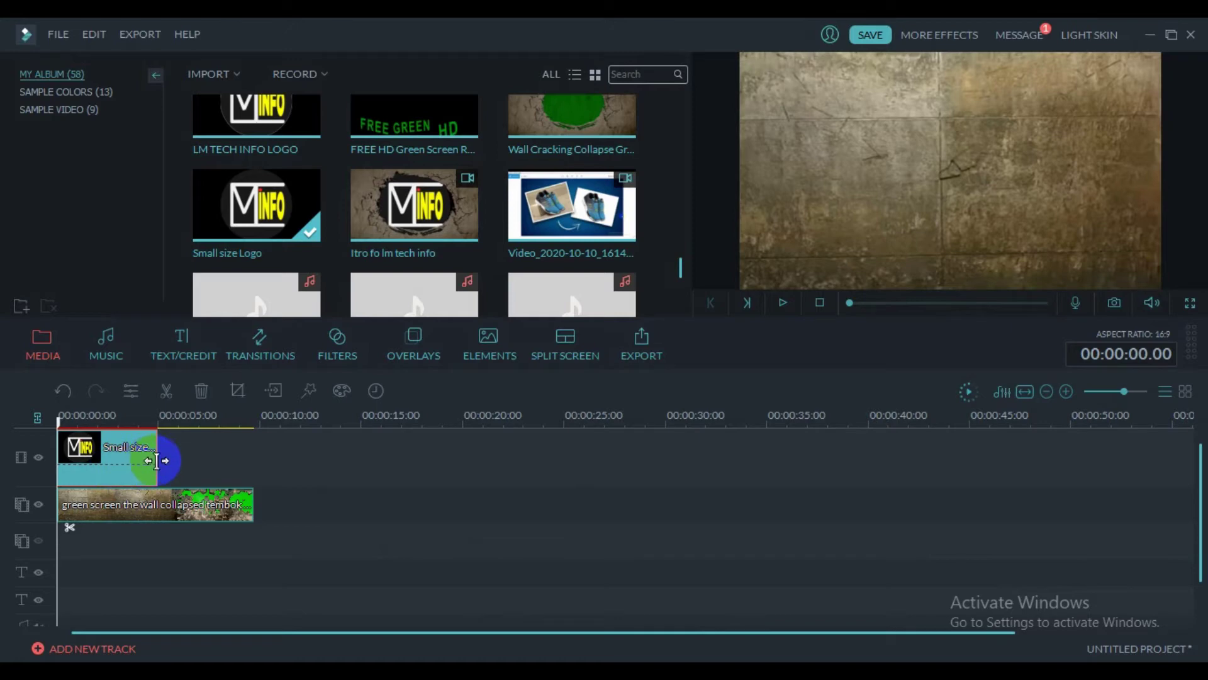
pyautogui.moveTo(156, 460); pyautogui.dragTo(254, 488)
pyautogui.click(534, 499)
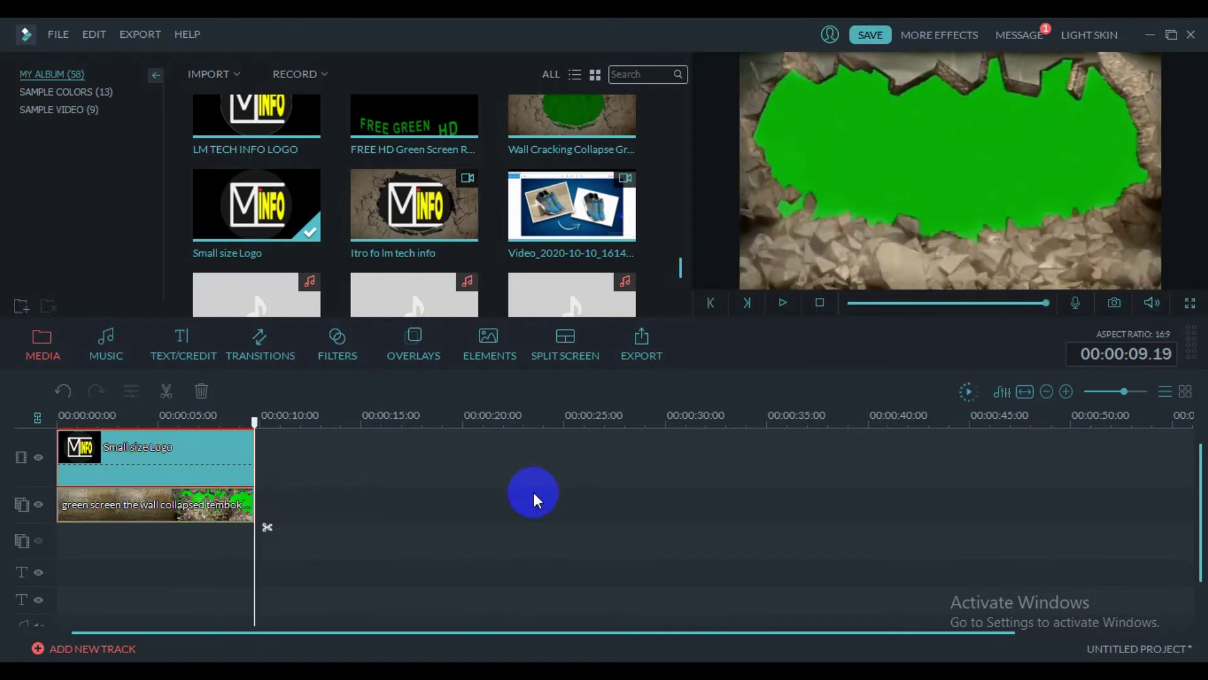
pyautogui.click(399, 469)
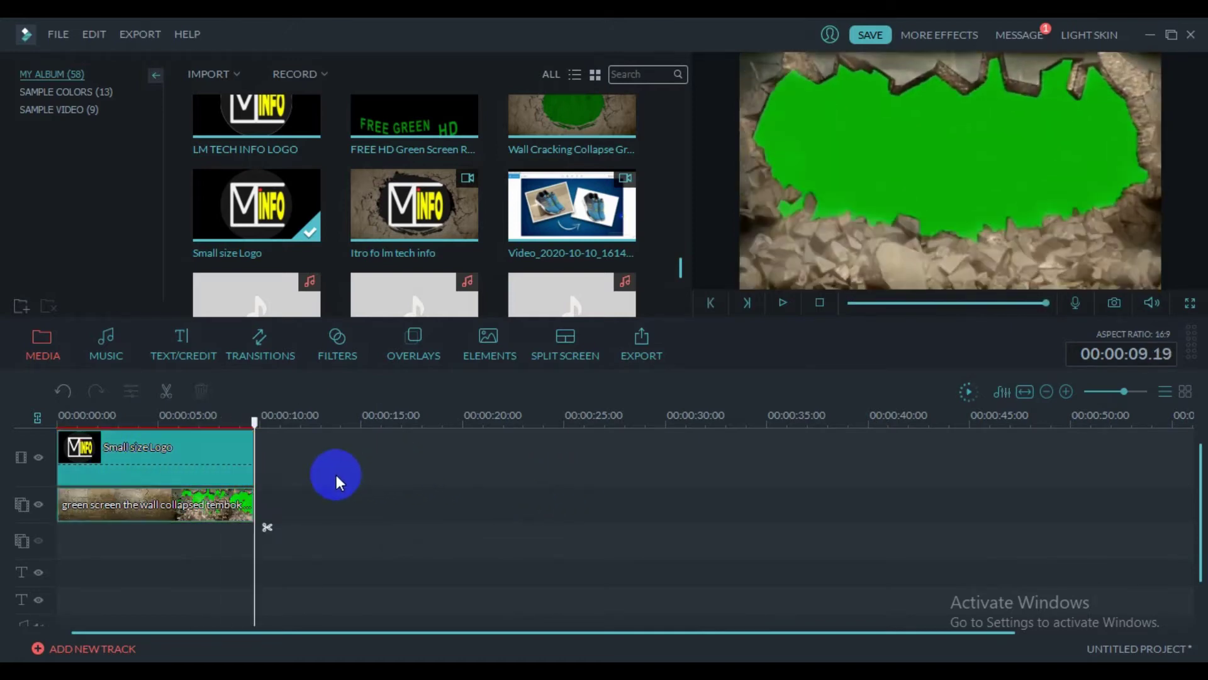
# Step: Enable the Chroma Key (Green Screen) transparency on the wall-collapse clip, previewing a frame where the green area shows
pyautogui.click(151, 519)
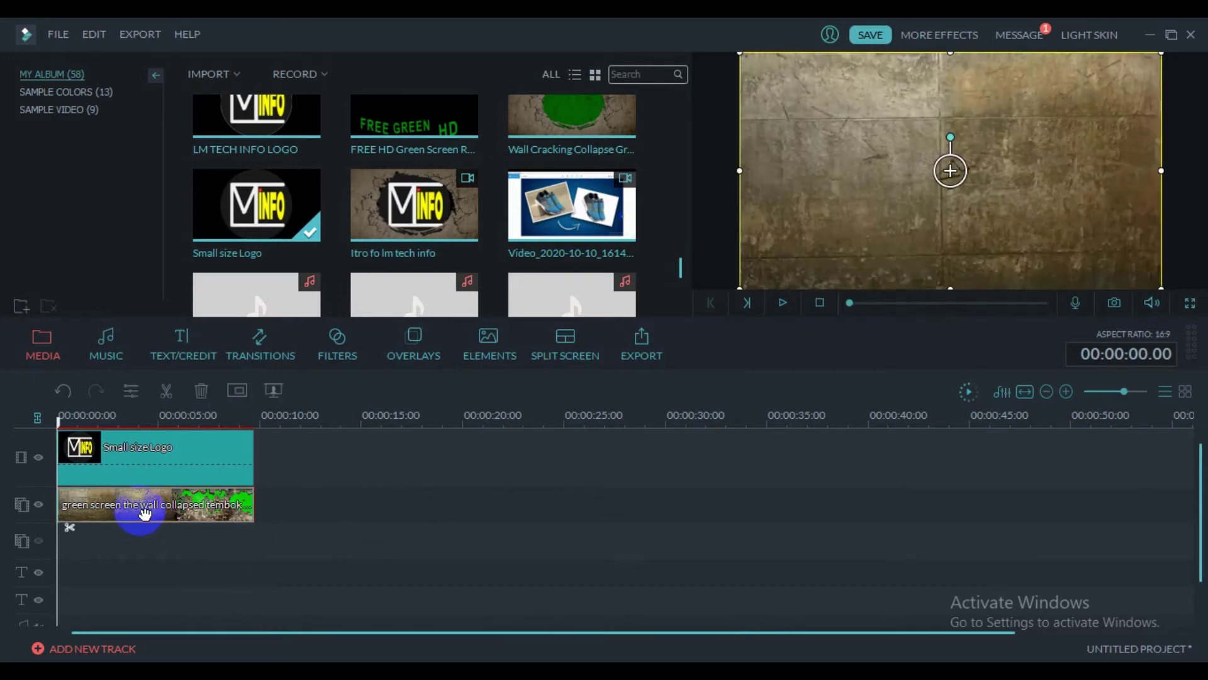
pyautogui.rightClick(145, 514)
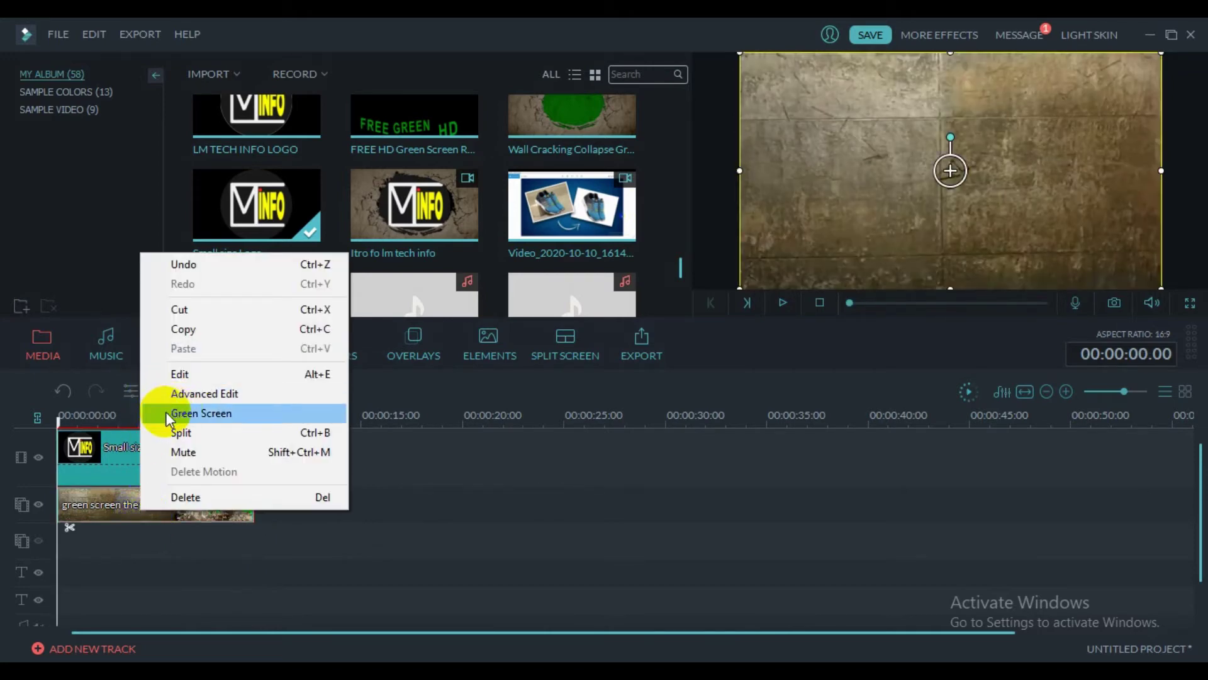
pyautogui.click(217, 414)
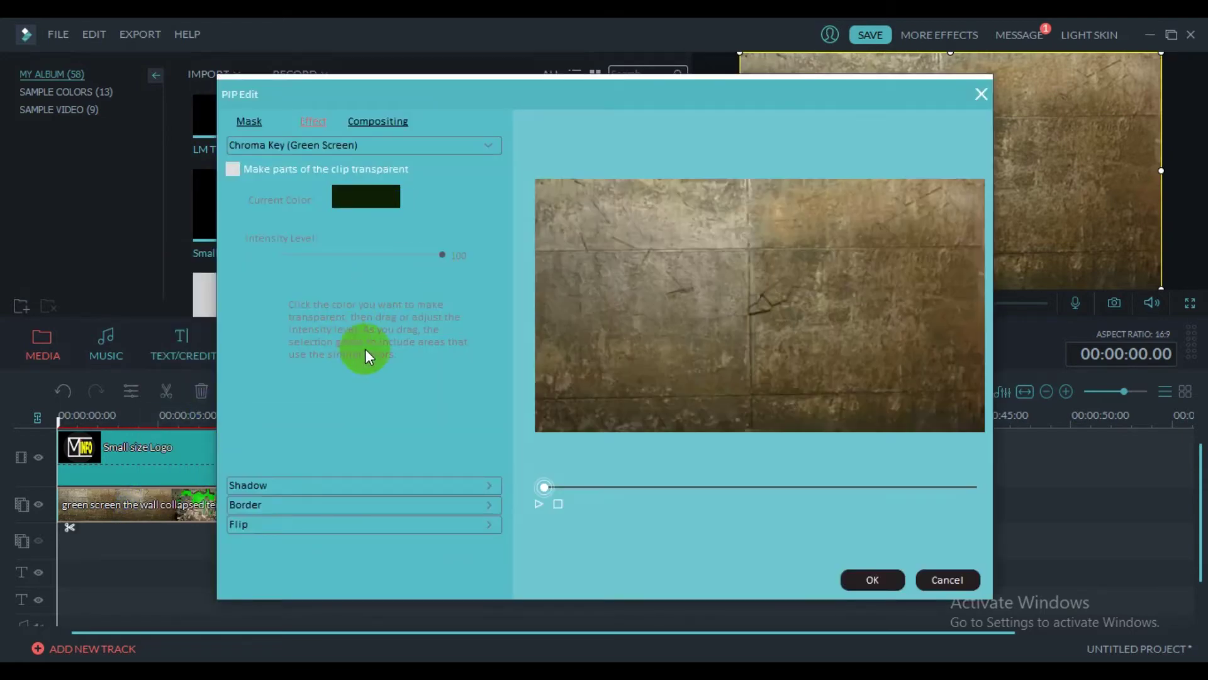
pyautogui.moveTo(549, 489); pyautogui.dragTo(897, 489)
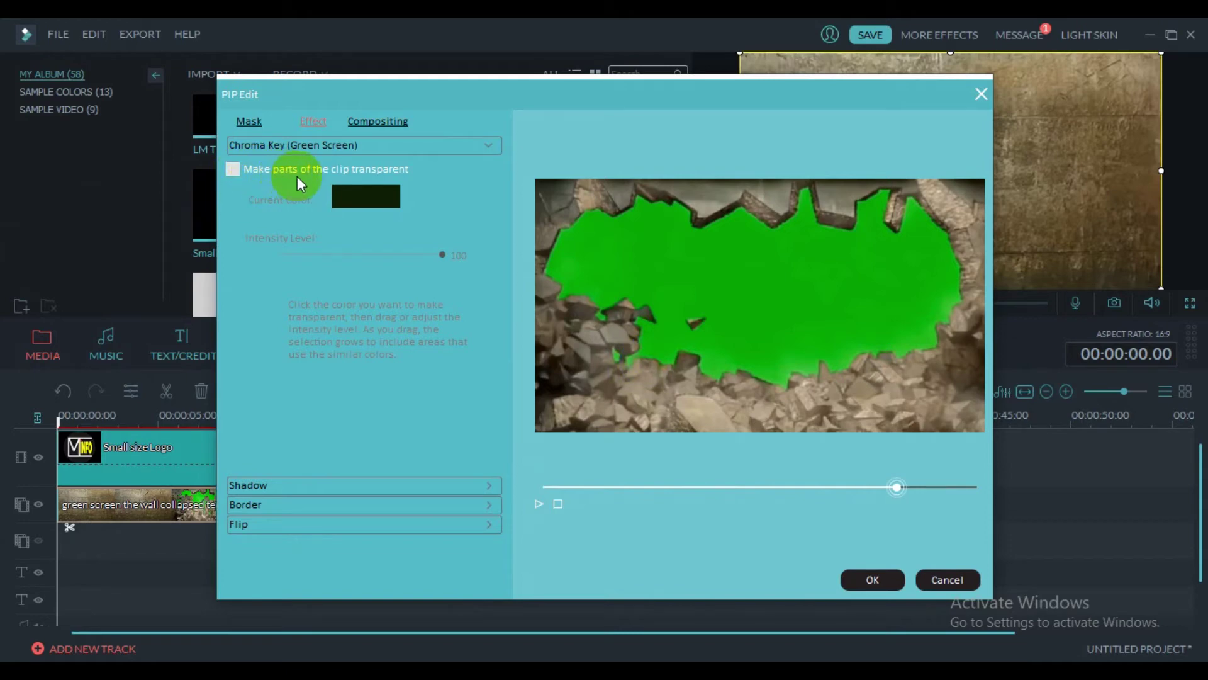
pyautogui.click(349, 189)
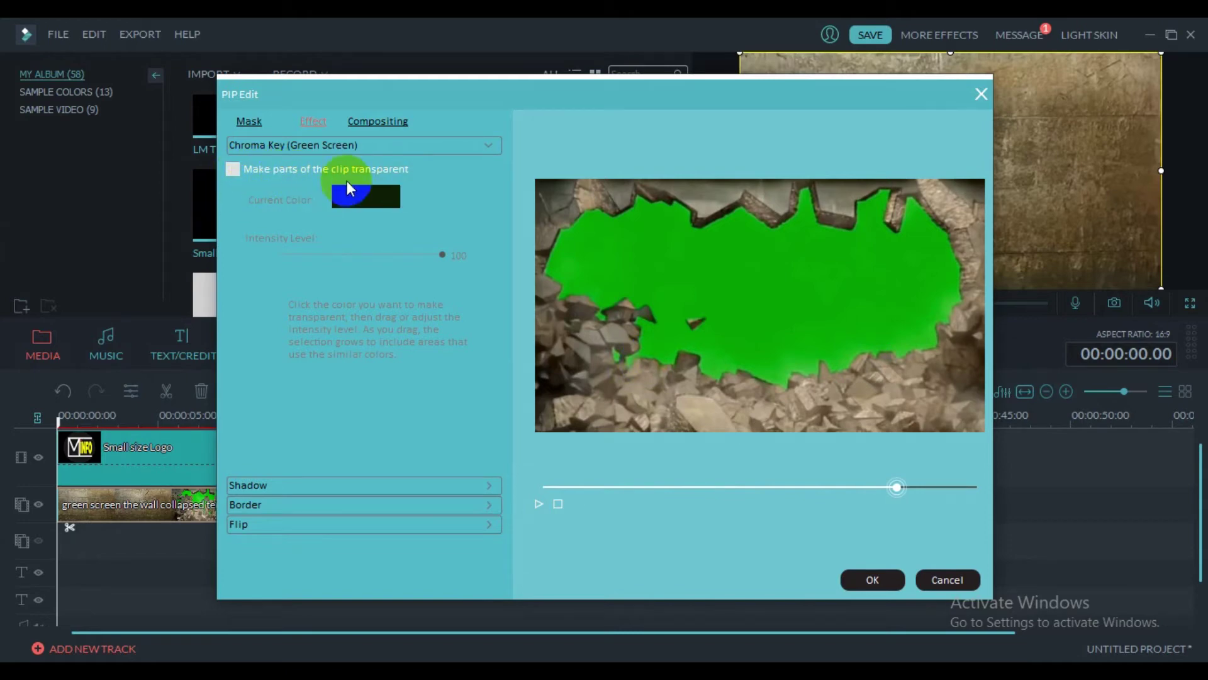
pyautogui.click(231, 170)
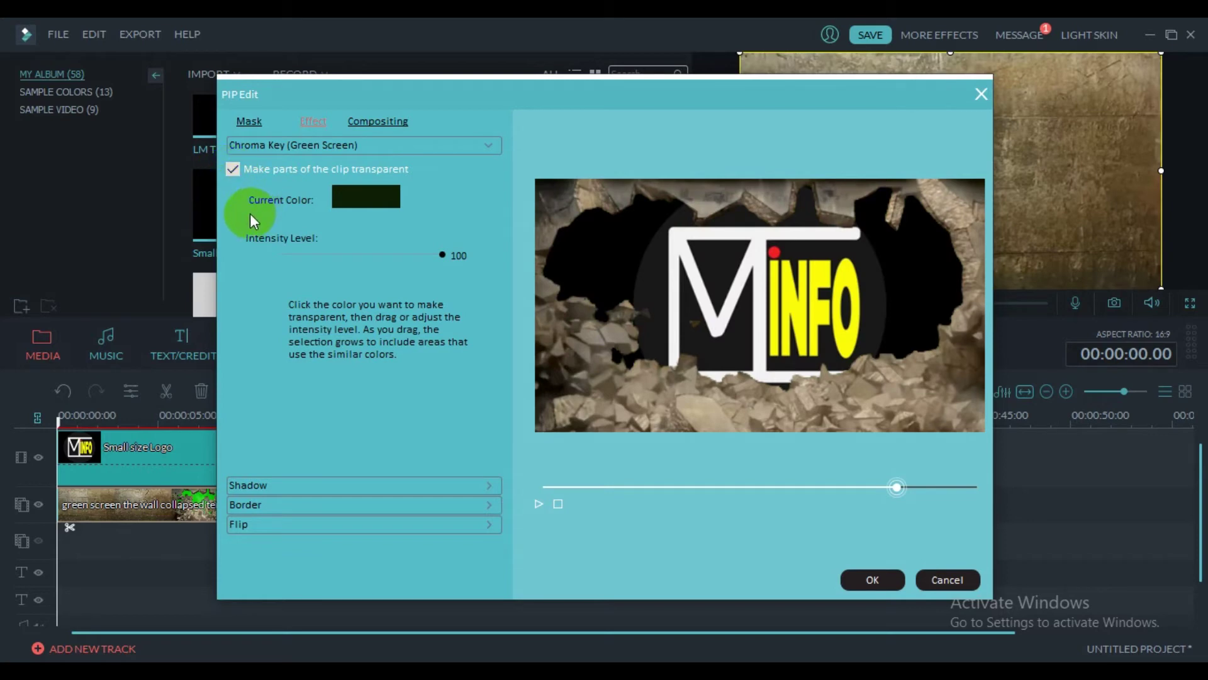
# Step: Pick the preview's green as the chroma key colour and set the intensity level to 1
pyautogui.click(906, 281)
pyautogui.click(540, 272)
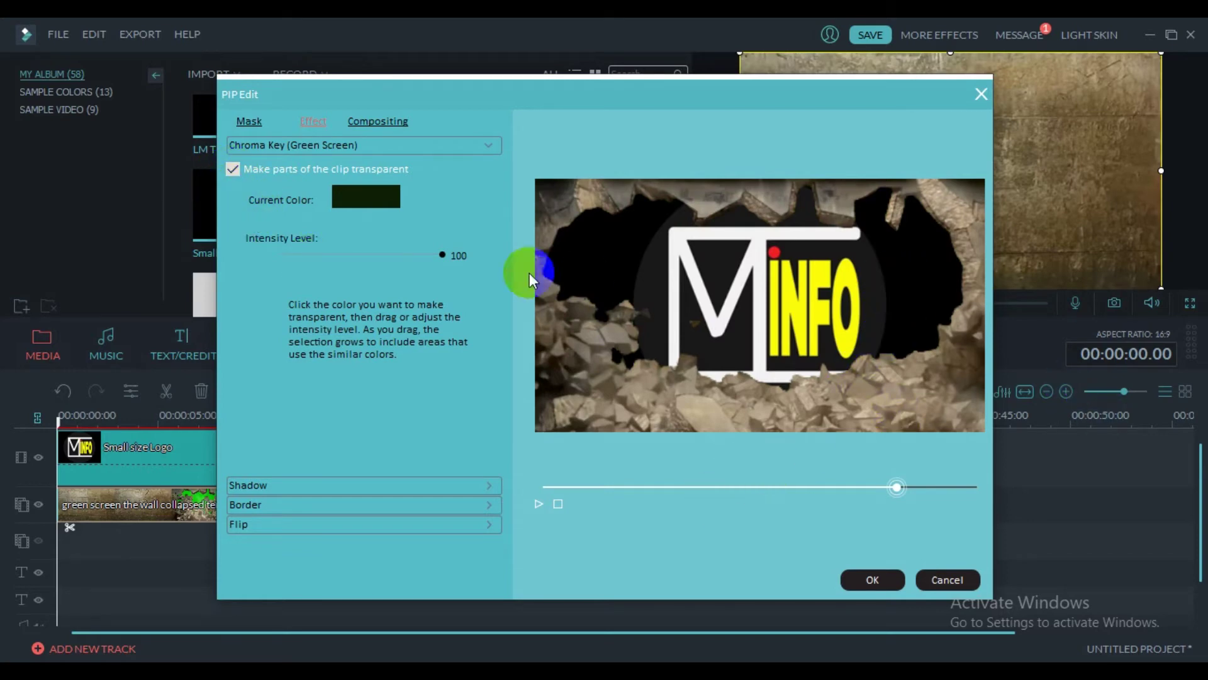
pyautogui.moveTo(530, 273); pyautogui.dragTo(919, 274)
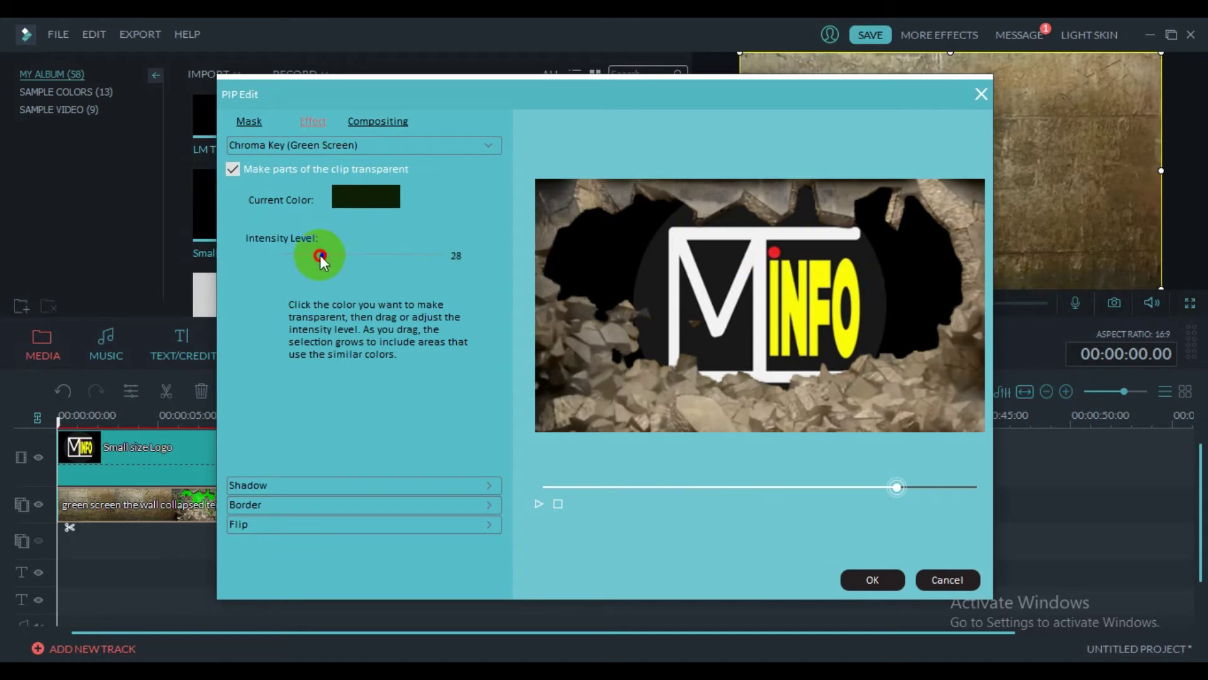
pyautogui.moveTo(319, 254); pyautogui.dragTo(243, 267)
pyautogui.click(882, 277)
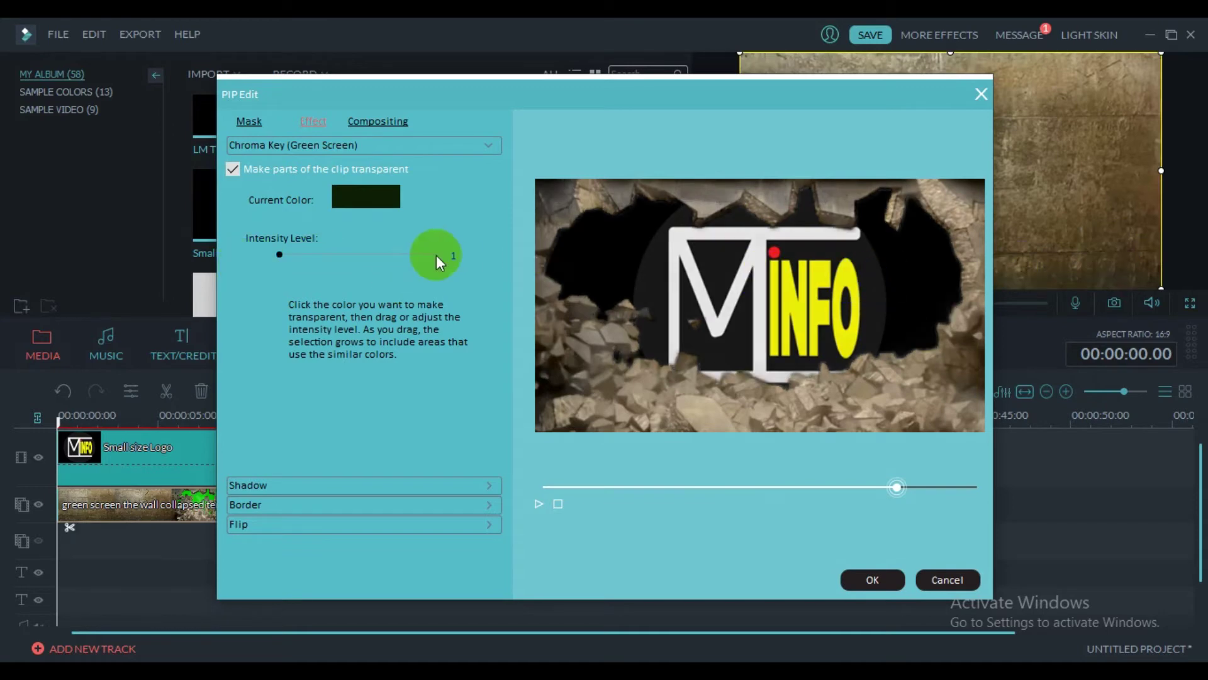
pyautogui.moveTo(281, 254); pyautogui.dragTo(342, 259)
pyautogui.moveTo(631, 260); pyautogui.dragTo(593, 324)
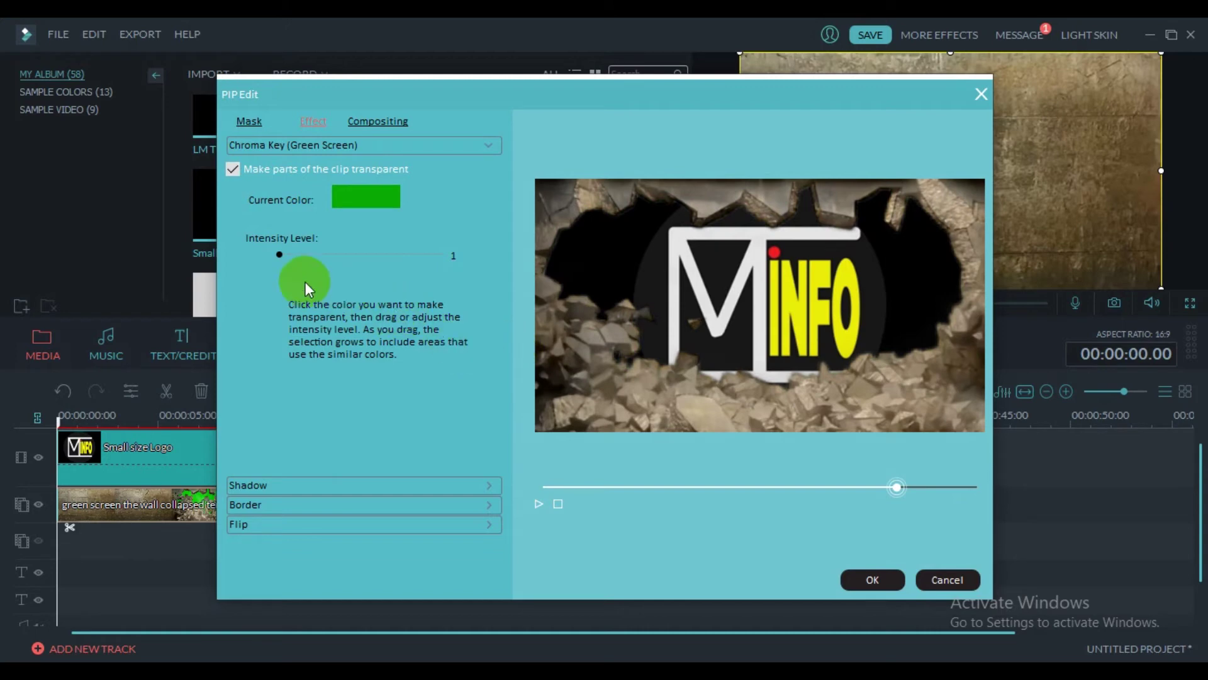
# Step: Raise the chroma key intensity level to 60 on the wall-collapse clip and apply the effect
pyautogui.moveTo(281, 259); pyautogui.dragTo(338, 265)
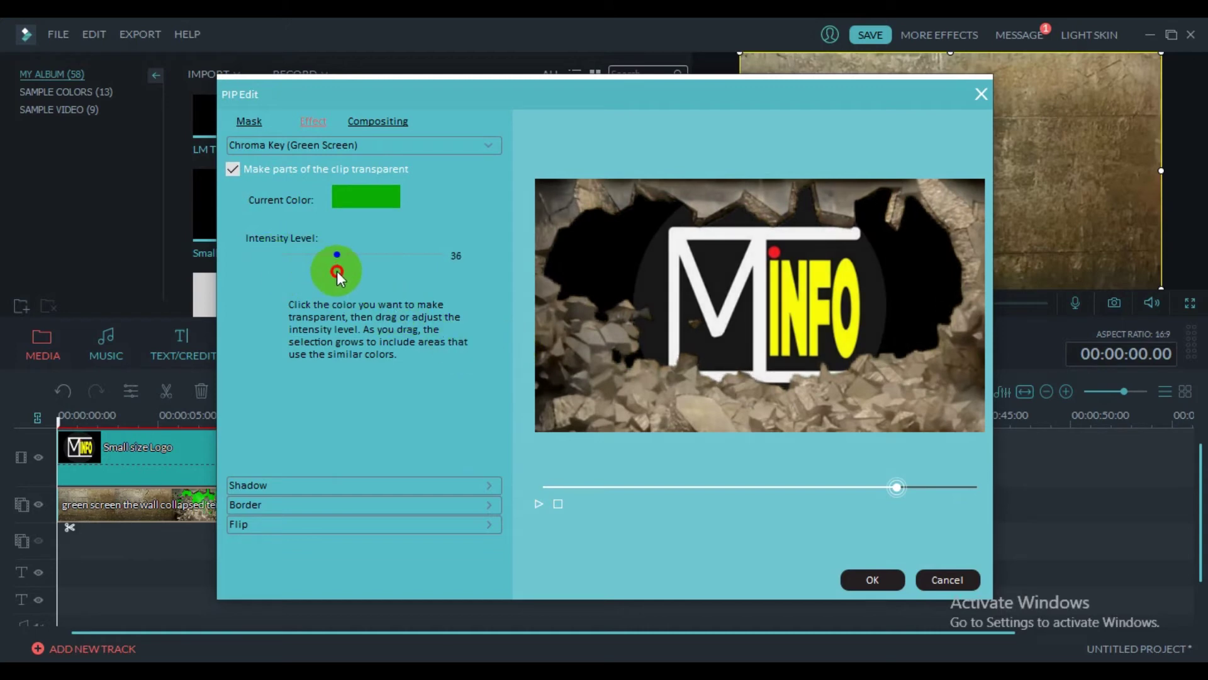
pyautogui.click(808, 338)
pyautogui.click(550, 370)
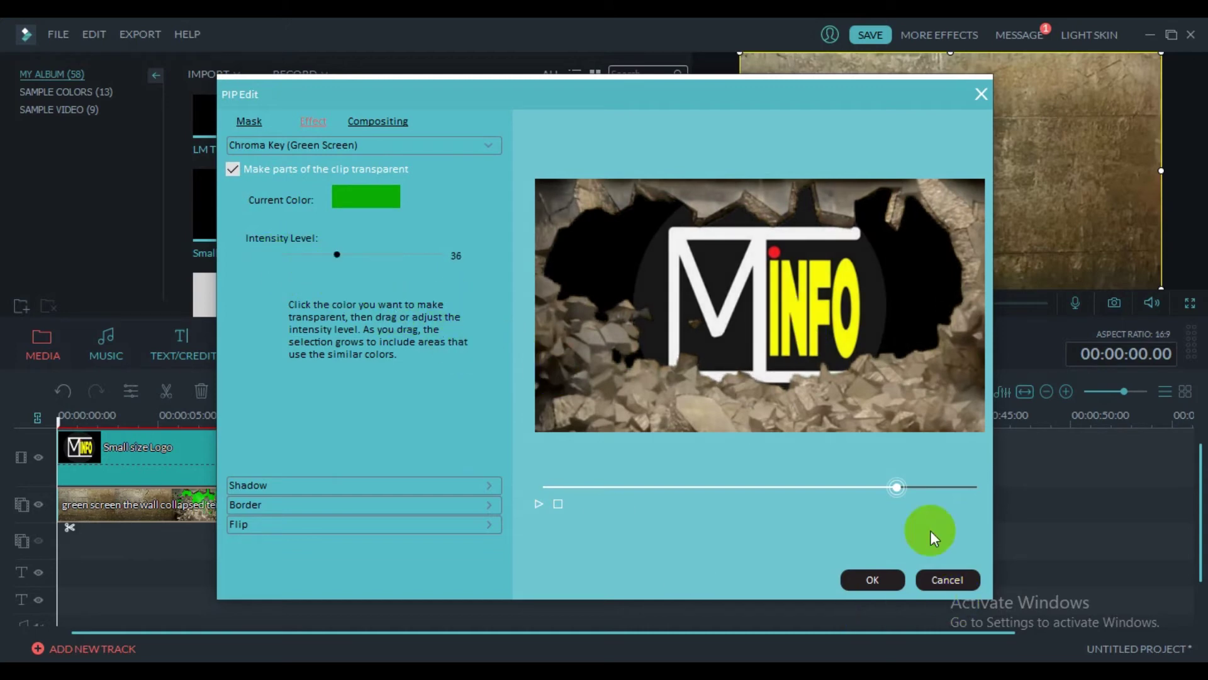
pyautogui.moveTo(336, 258); pyautogui.dragTo(359, 282)
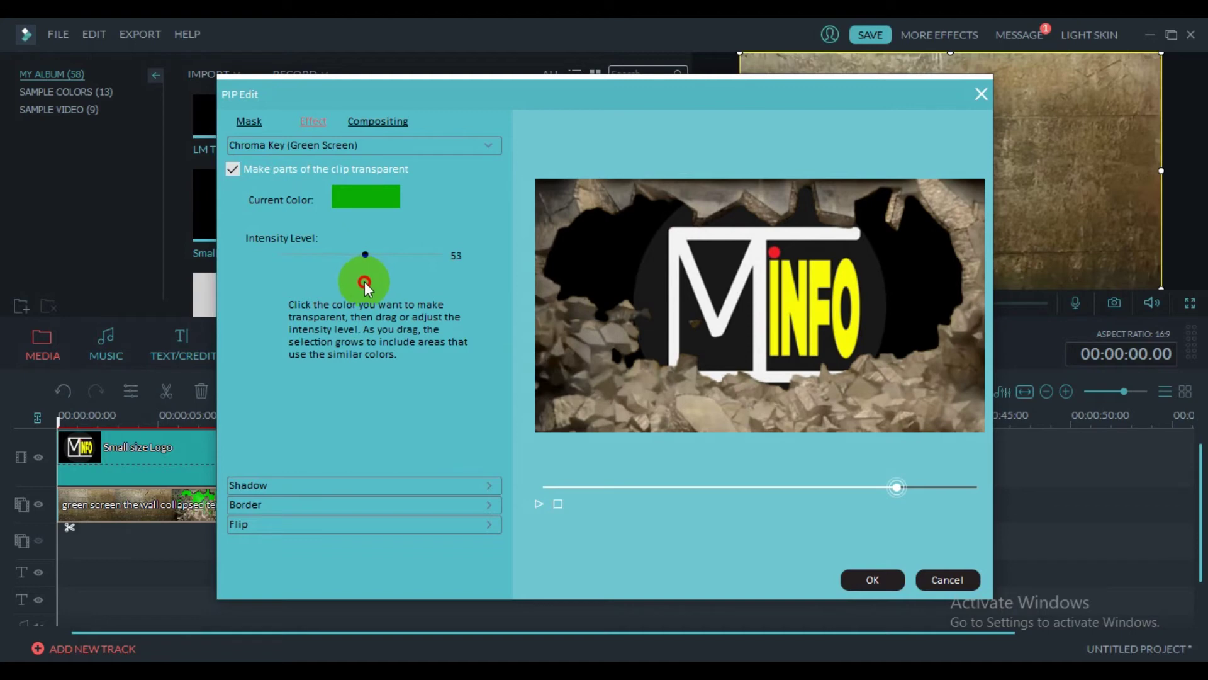
pyautogui.moveTo(371, 286)
pyautogui.mouseDown()
pyautogui.moveTo(395, 285)
pyautogui.moveTo(376, 285)
pyautogui.mouseUp()
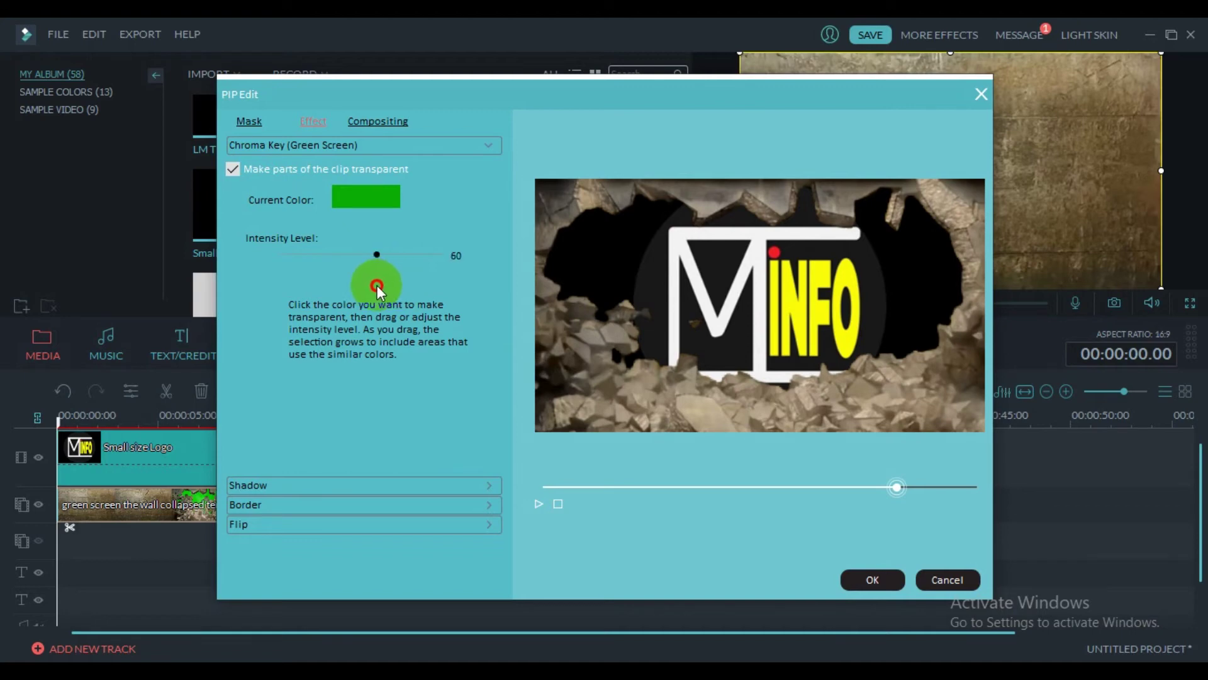
pyautogui.click(719, 377)
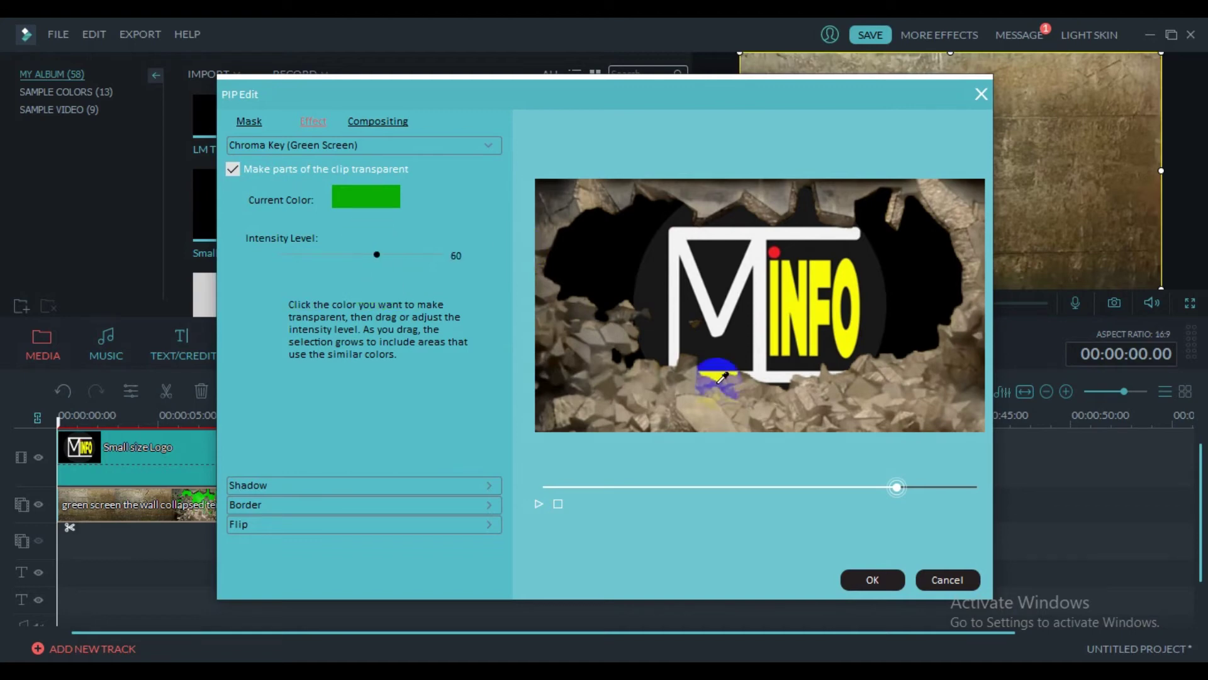
pyautogui.click(865, 580)
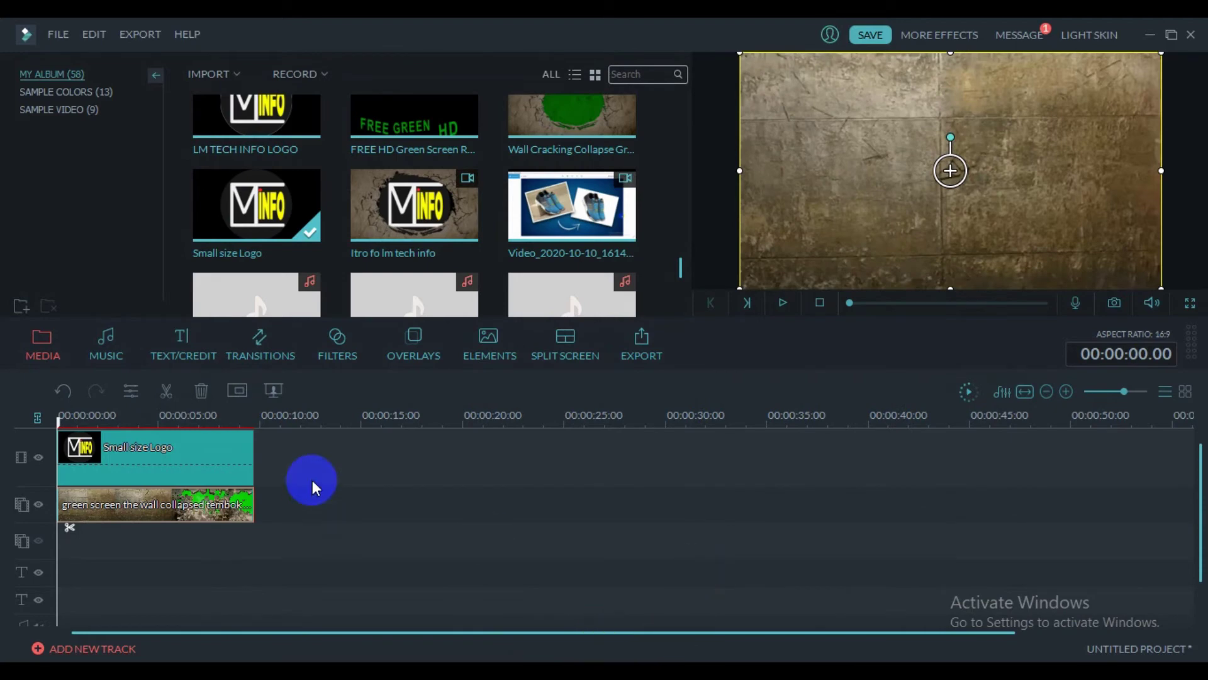
# Step: Play the composite from the start to check the wall collapsing to reveal the logo
pyautogui.click(349, 480)
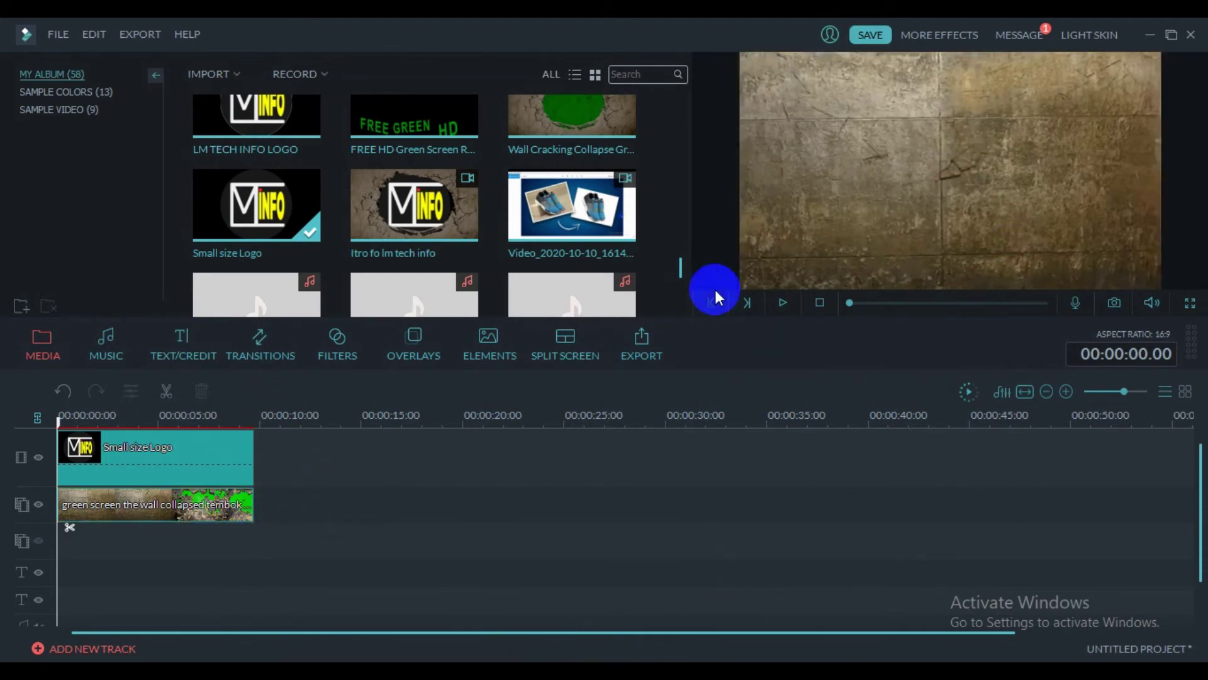
pyautogui.click(782, 303)
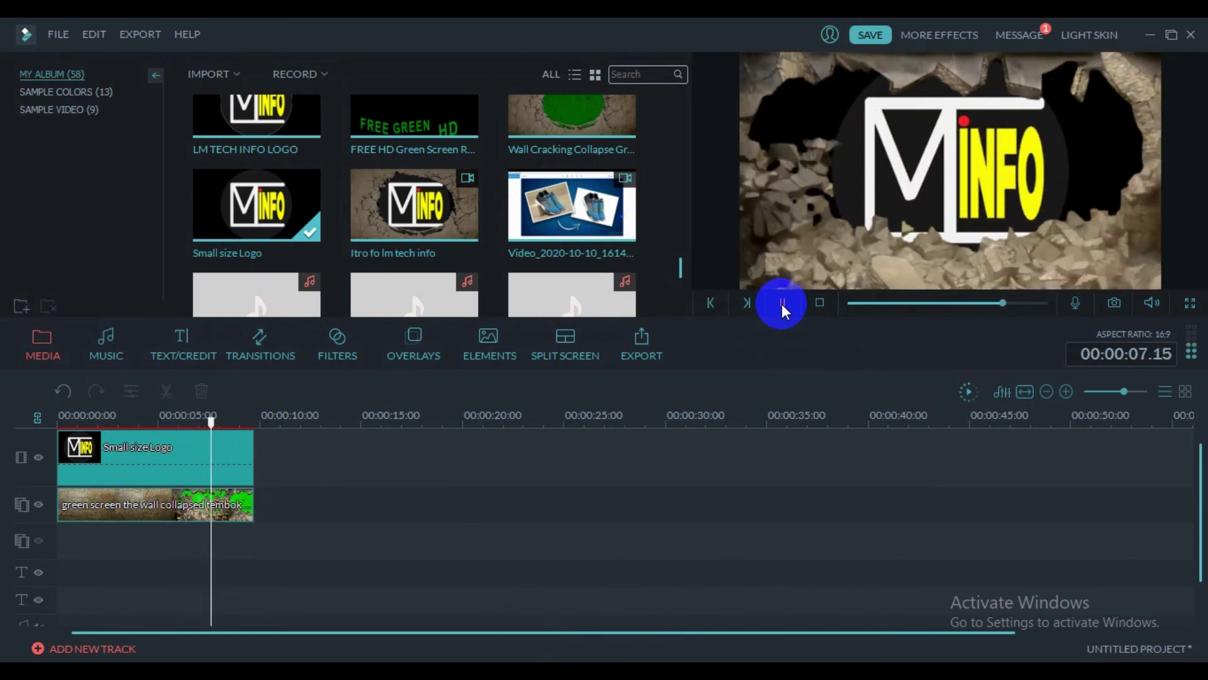
pyautogui.click(781, 303)
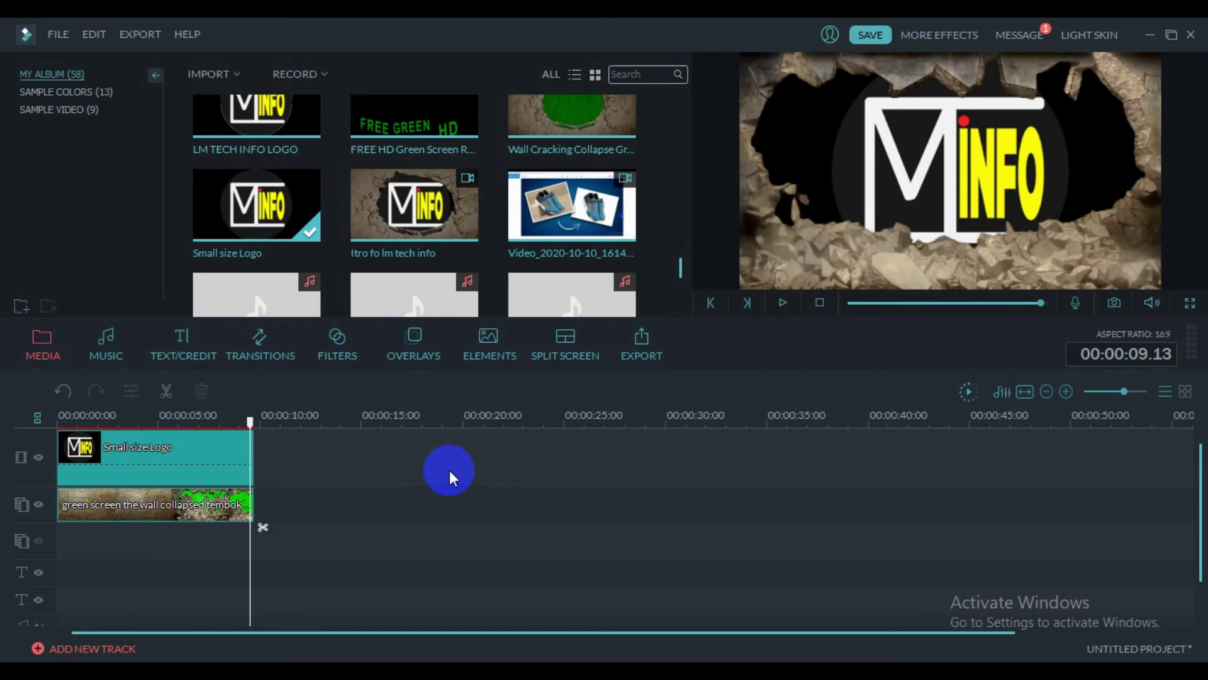
pyautogui.click(153, 510)
pyautogui.click(373, 475)
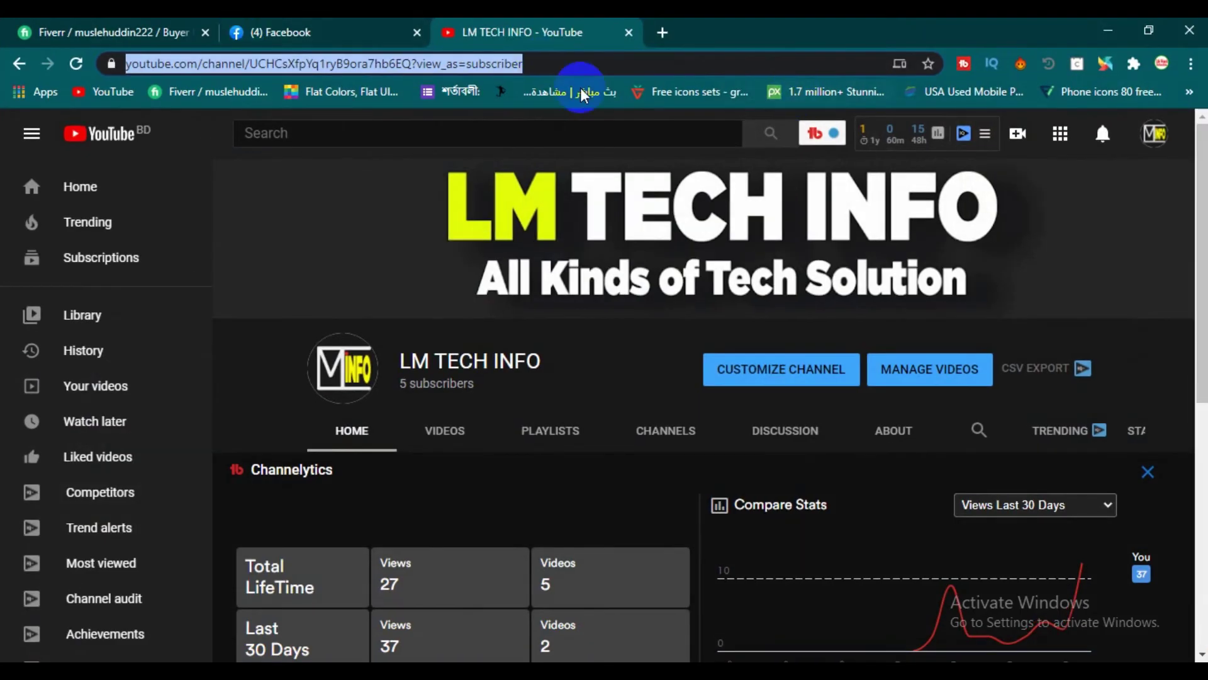
# Step: Switch to YouTube in the browser and search for "green screen collapse intro"
pyautogui.click(569, 425)
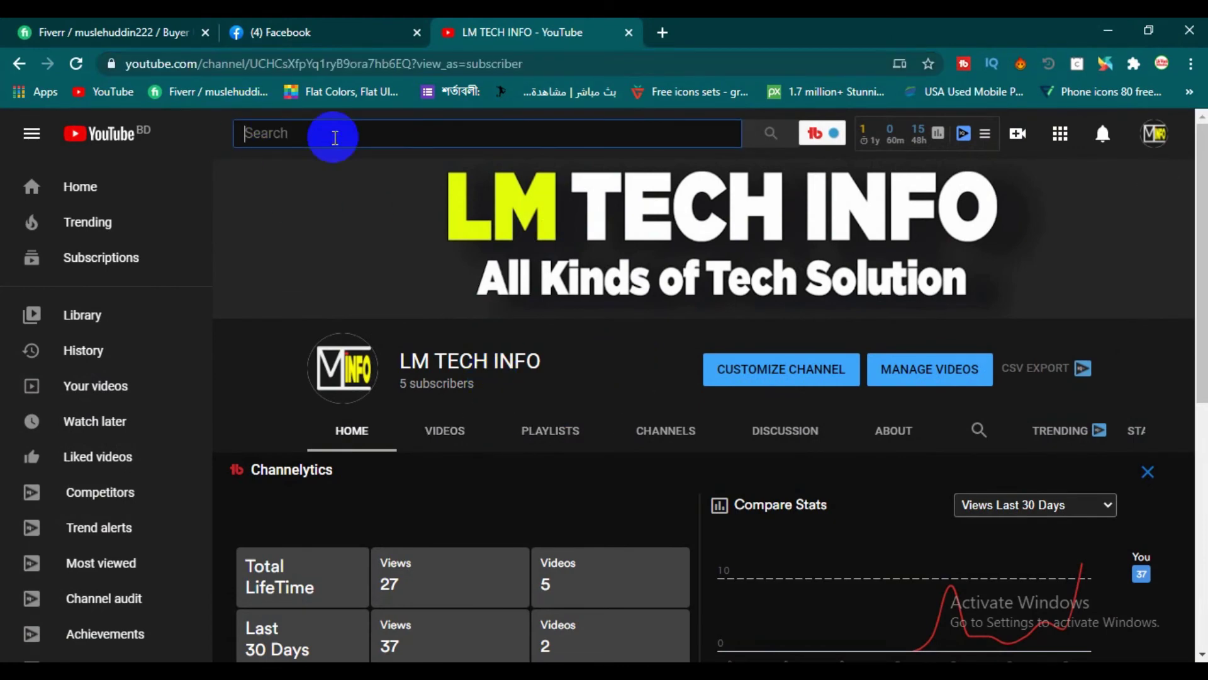
pyautogui.write('gr')
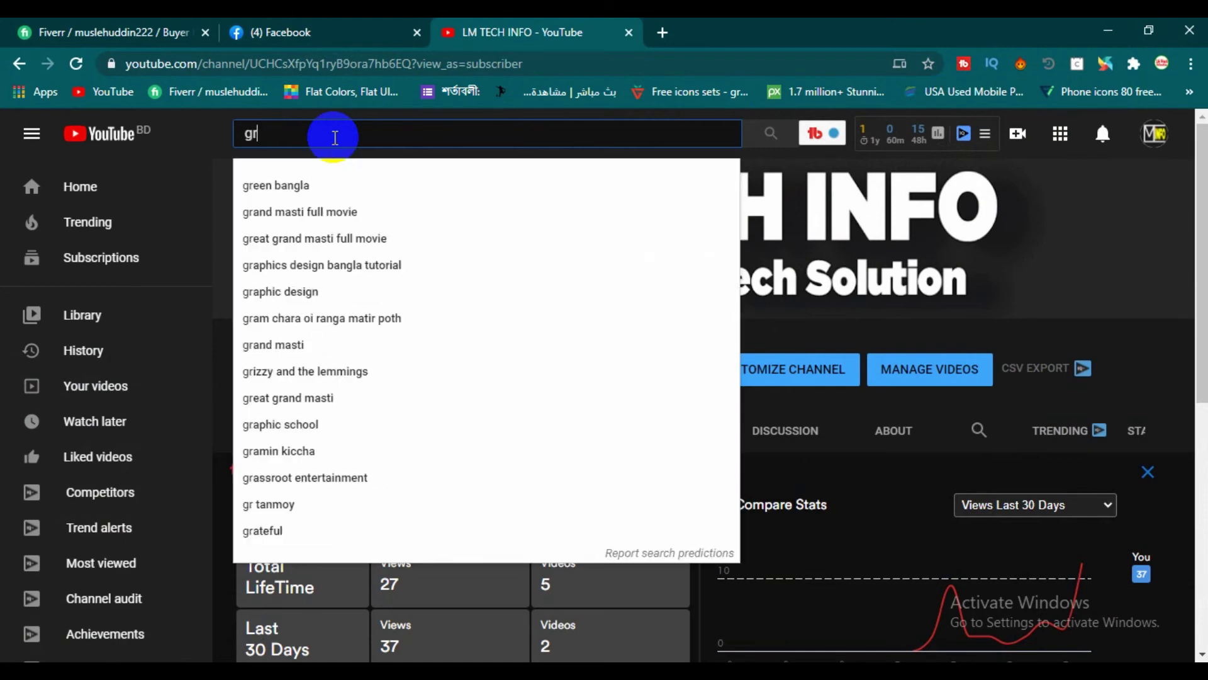
pyautogui.write('een screen')
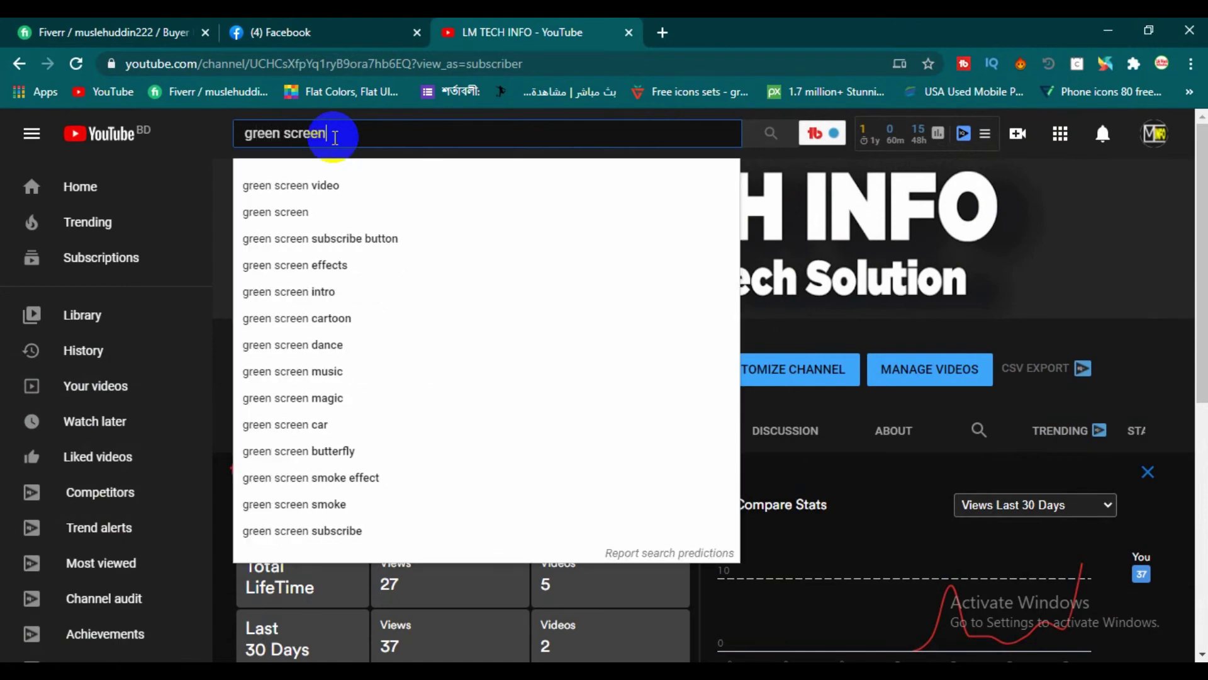
pyautogui.write(' co')
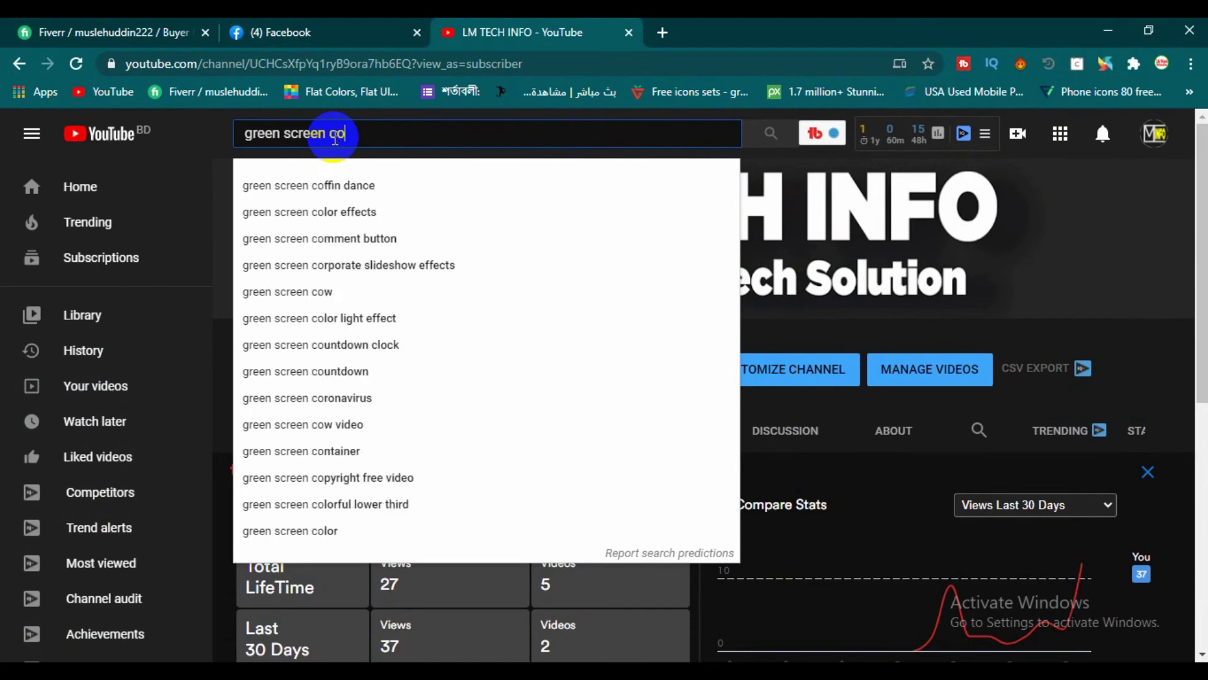
pyautogui.write('llpa')
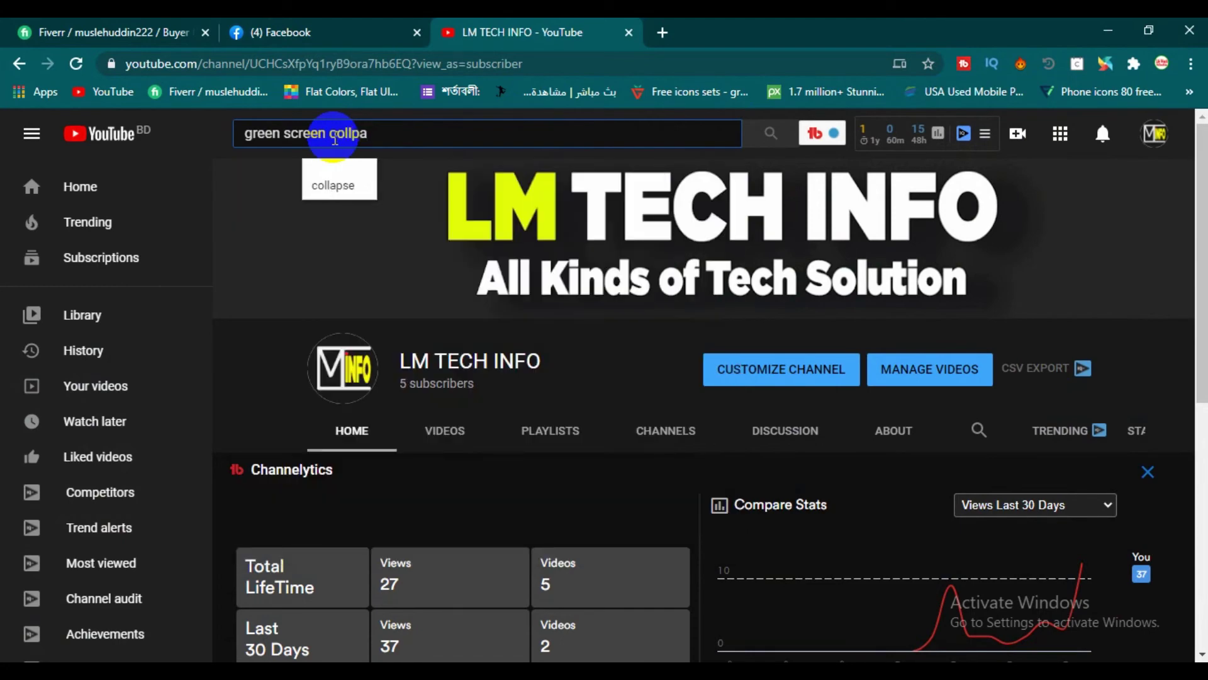
pyautogui.press('BackSpace')
pyautogui.press('BackSpace')
pyautogui.write('as')
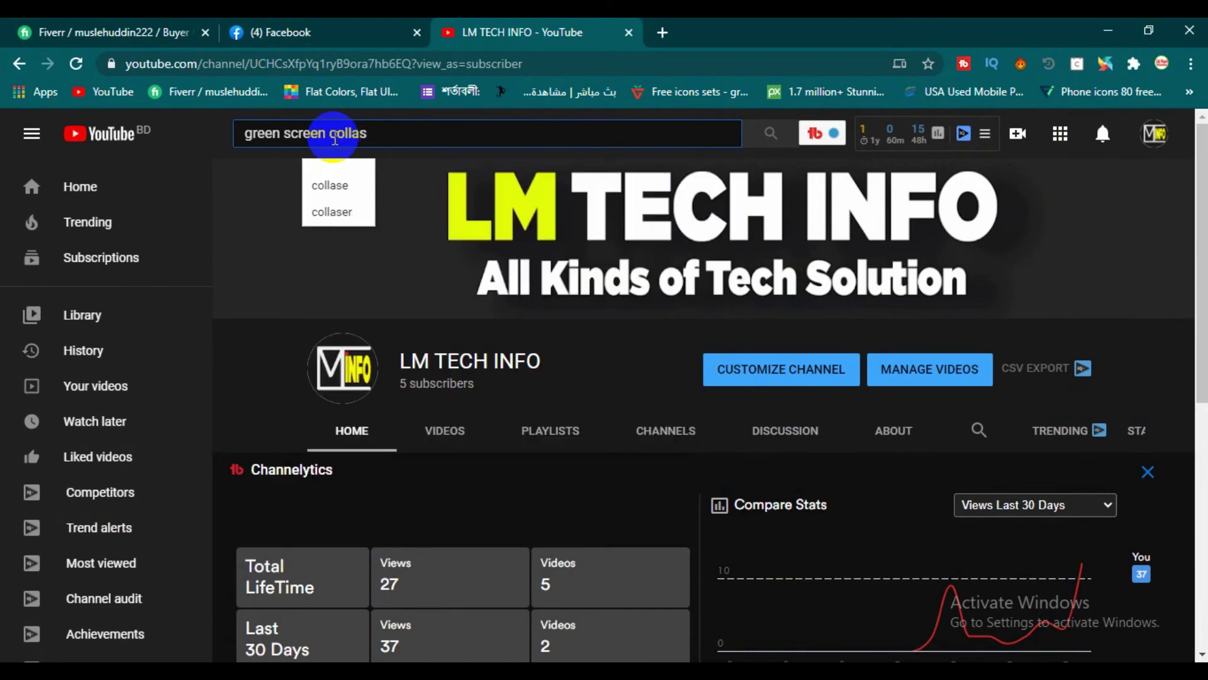
pyautogui.write('pe')
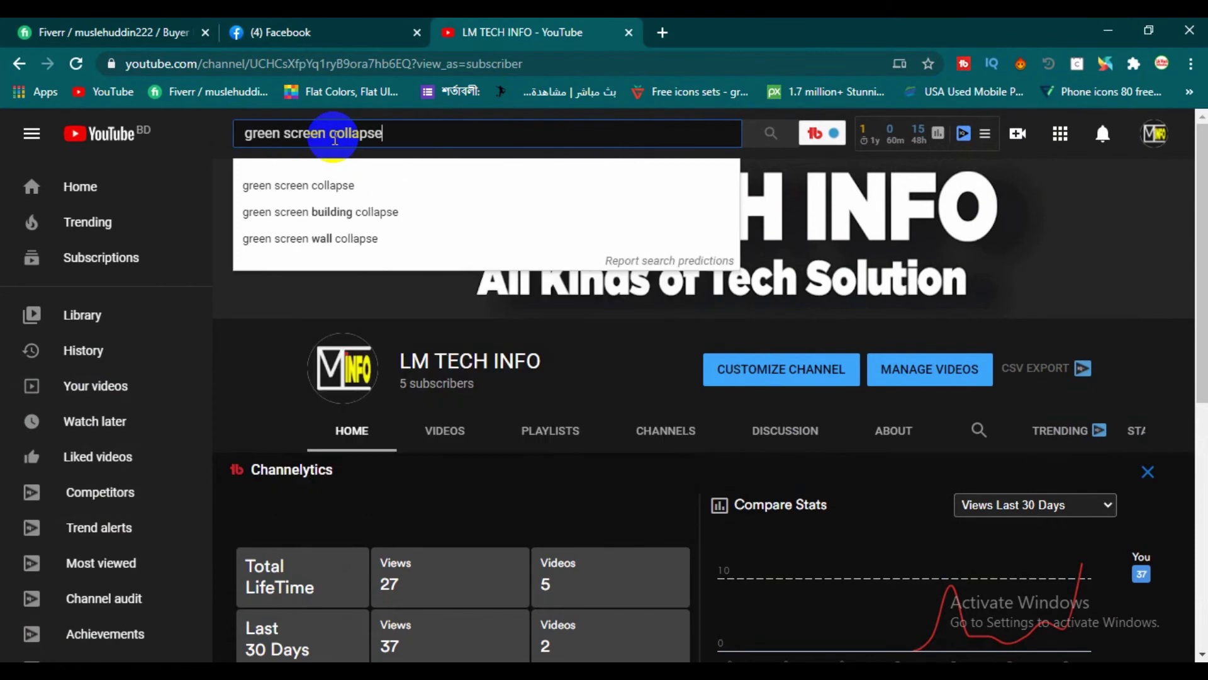
pyautogui.write(' intro')
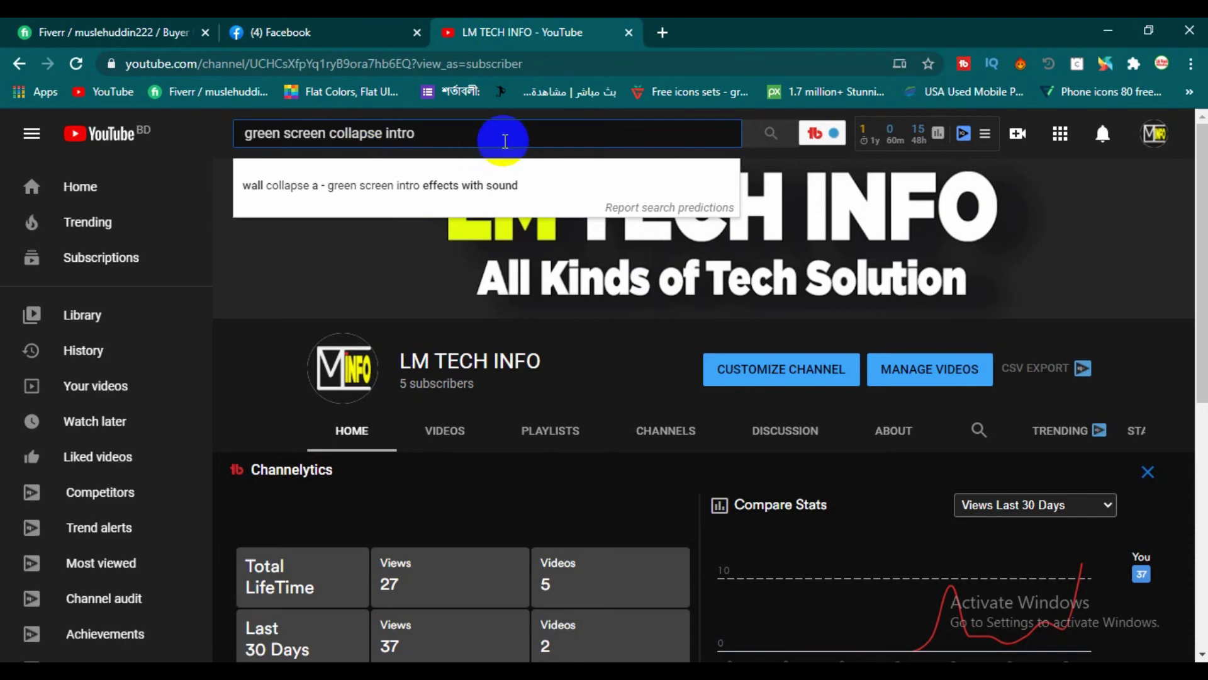
pyautogui.press('Return')
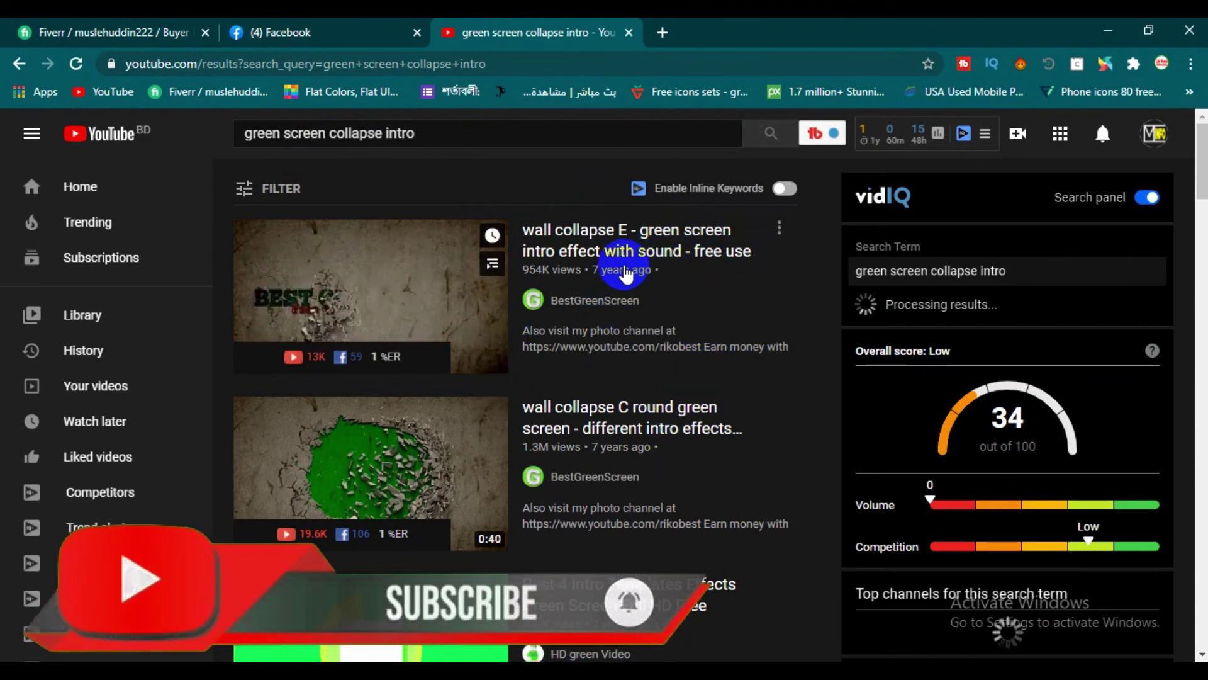
# Step: Look through the search results for the wall-collapse green screen source video, then return to the Filmora project and deselect the clip
pyautogui.scroll(-2, 655, 453)
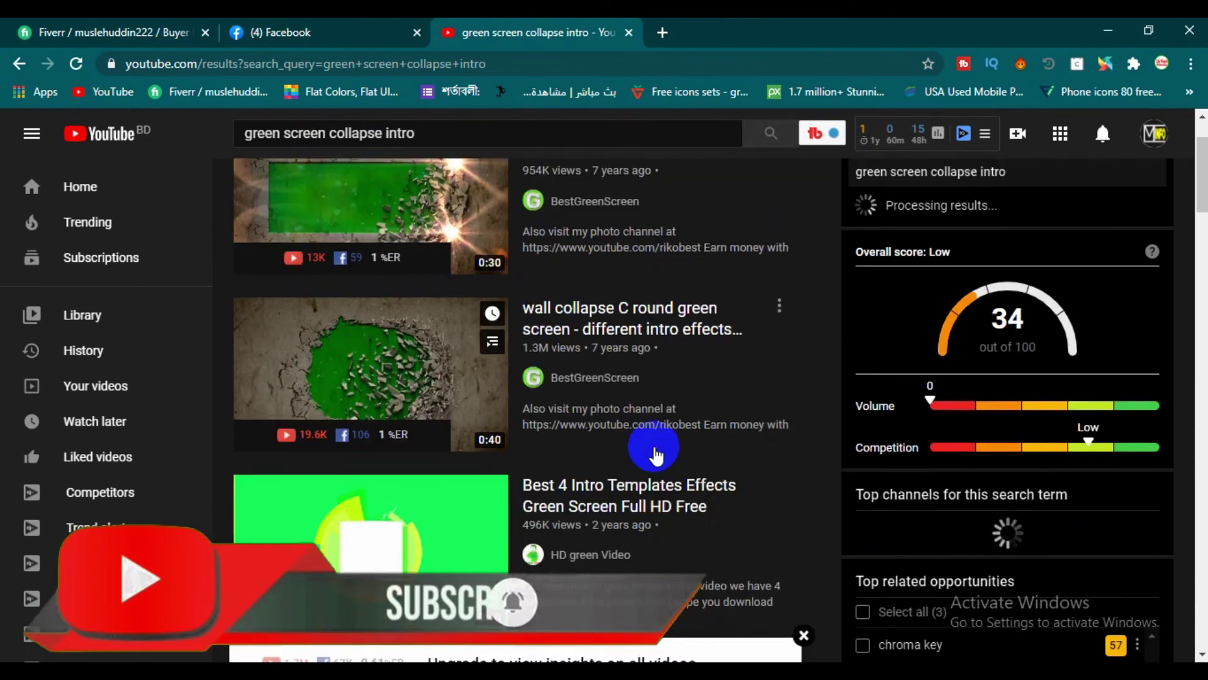
pyautogui.scroll(-8, 655, 453)
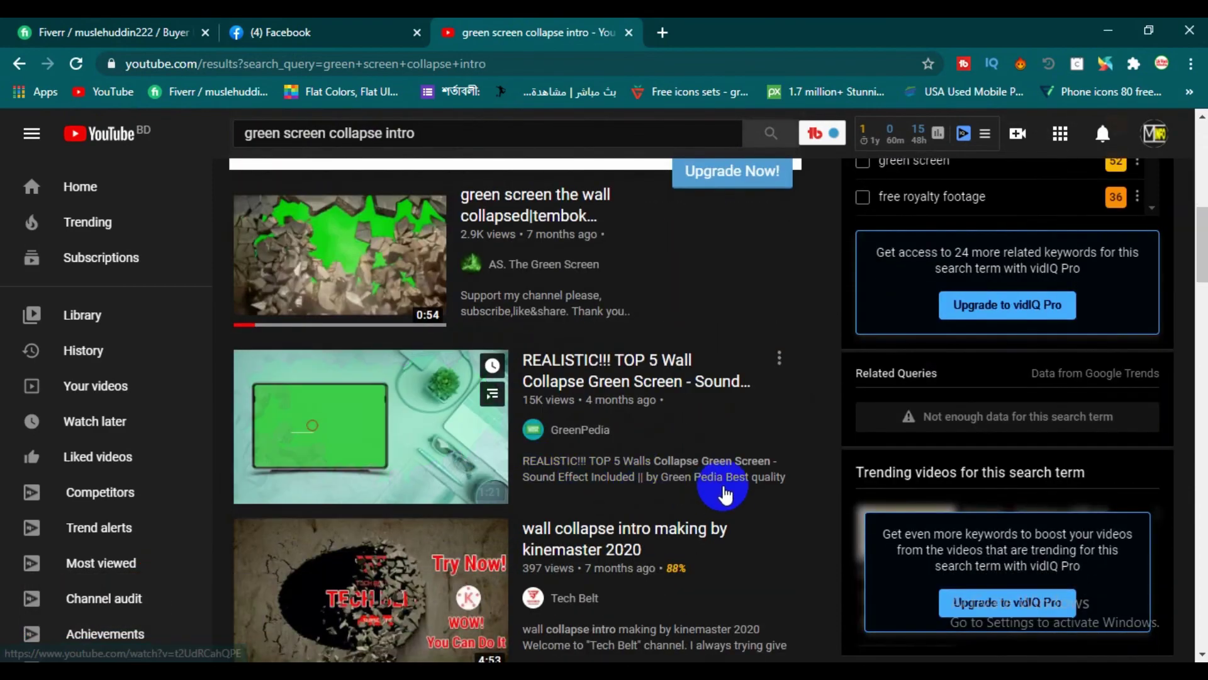
pyautogui.scroll(-7, 724, 491)
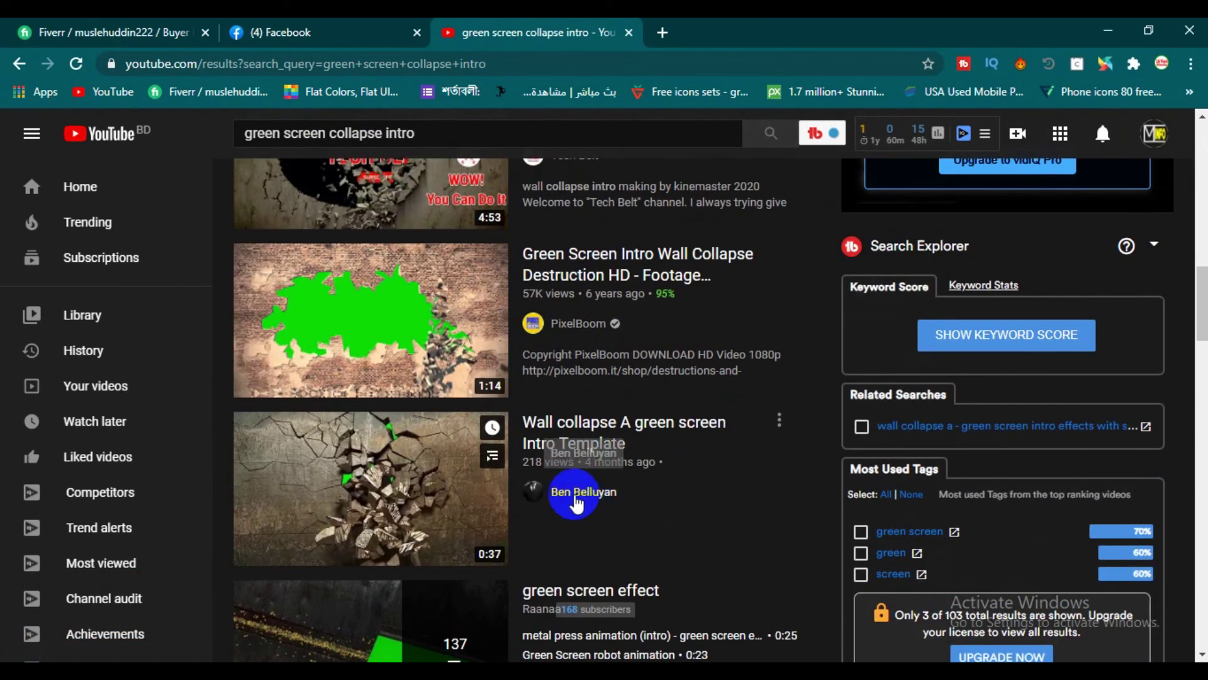
pyautogui.scroll(-6, 576, 503)
pyautogui.scroll(15, 527, 472)
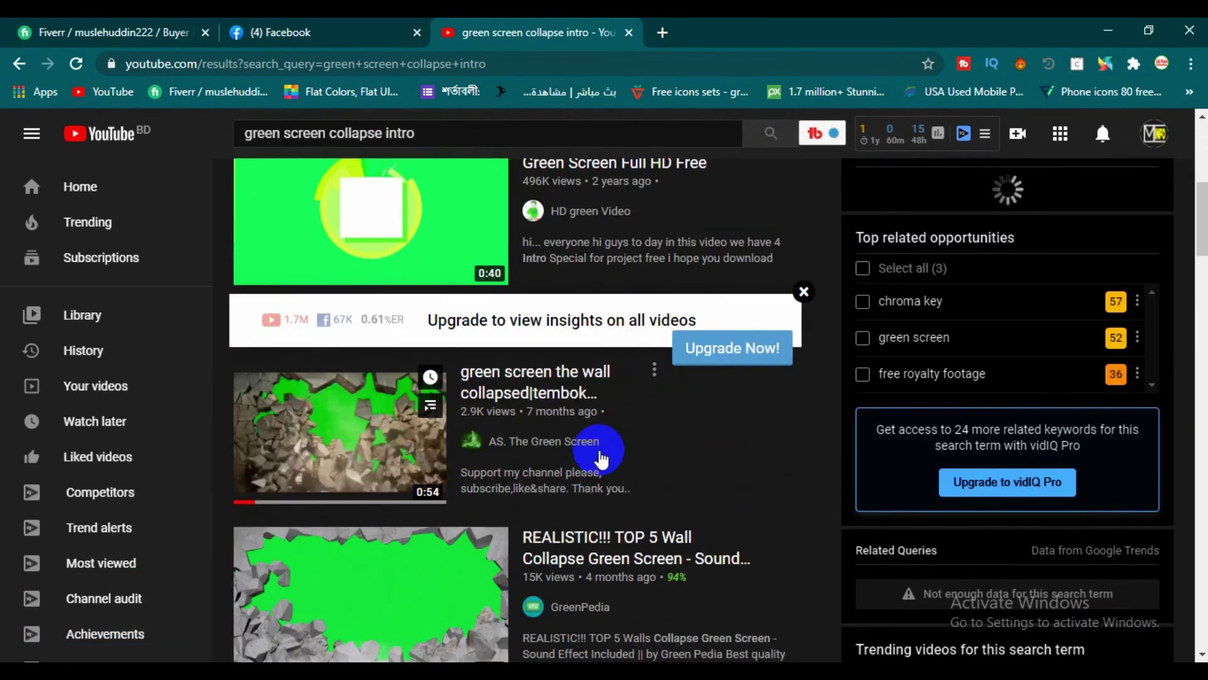
pyautogui.scroll(1, 601, 458)
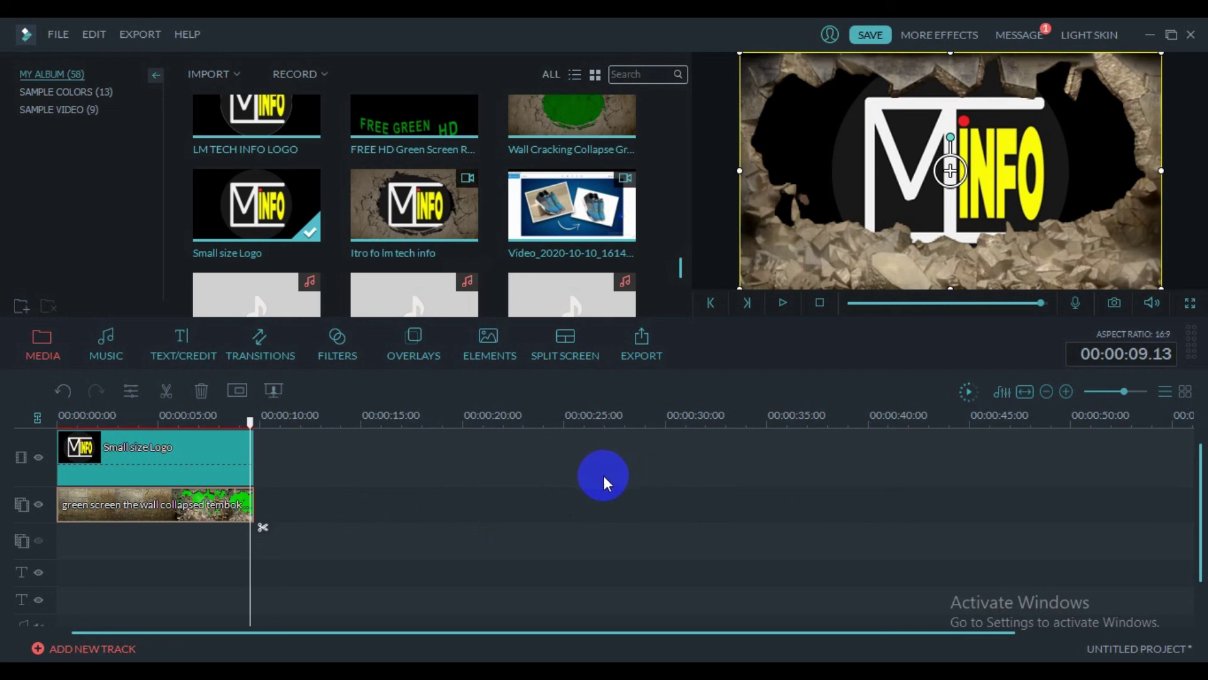
pyautogui.click(515, 462)
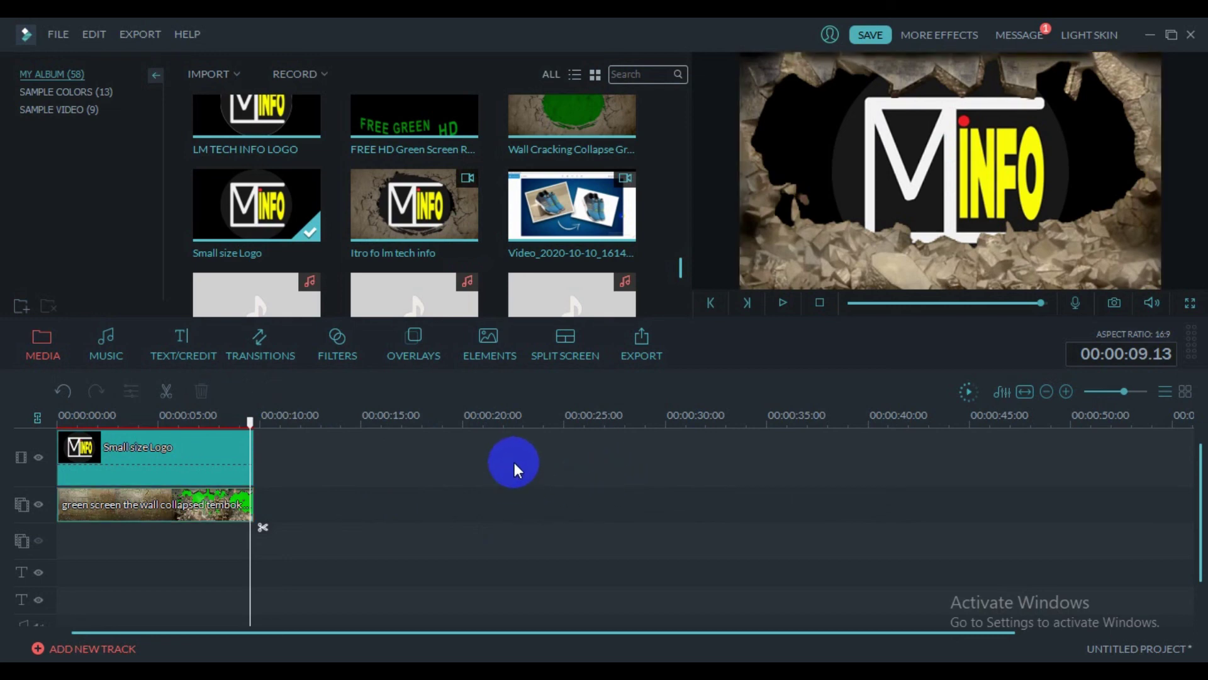